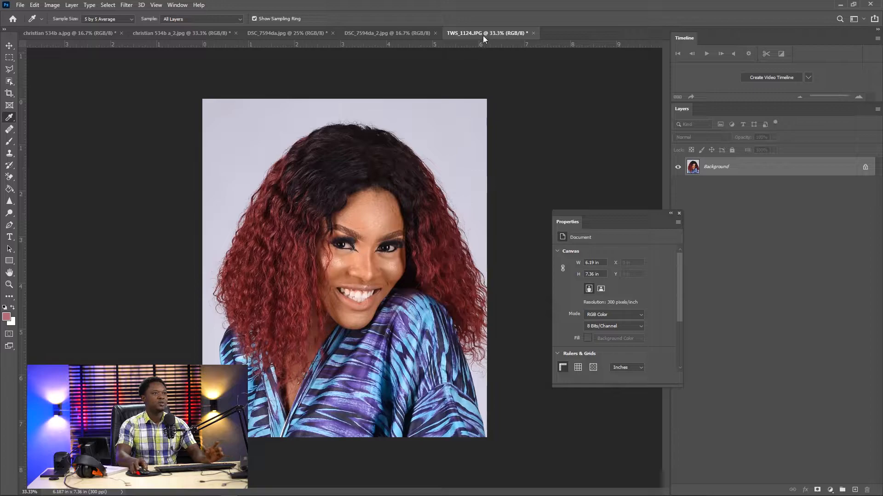
- Switch to the portrait with the white shirt and red suspenders at 16.7% zoom and add a Curves adjustment layer to it
left_click(363, 37)
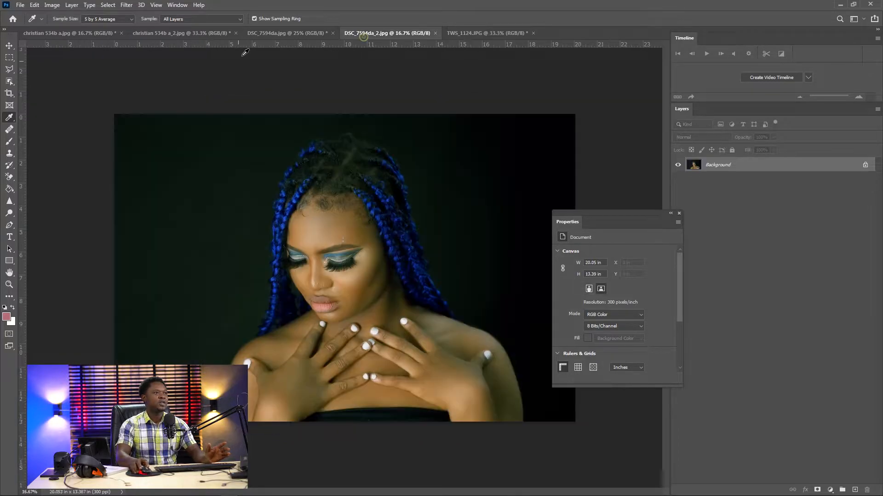
left_click(69, 33)
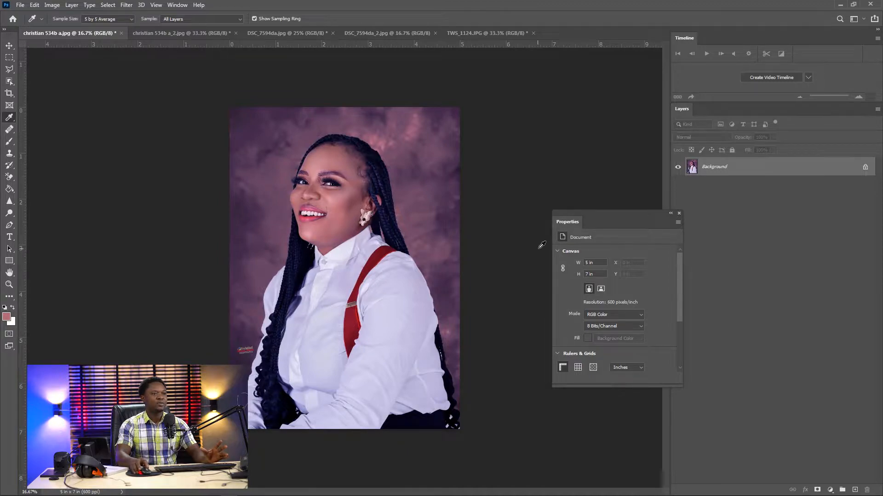
left_click_drag(625, 215, 632, 216)
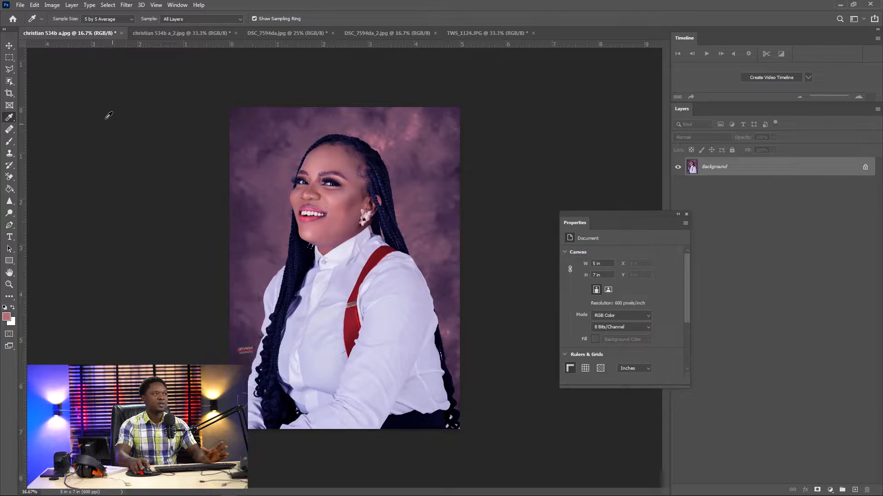
left_click(10, 45)
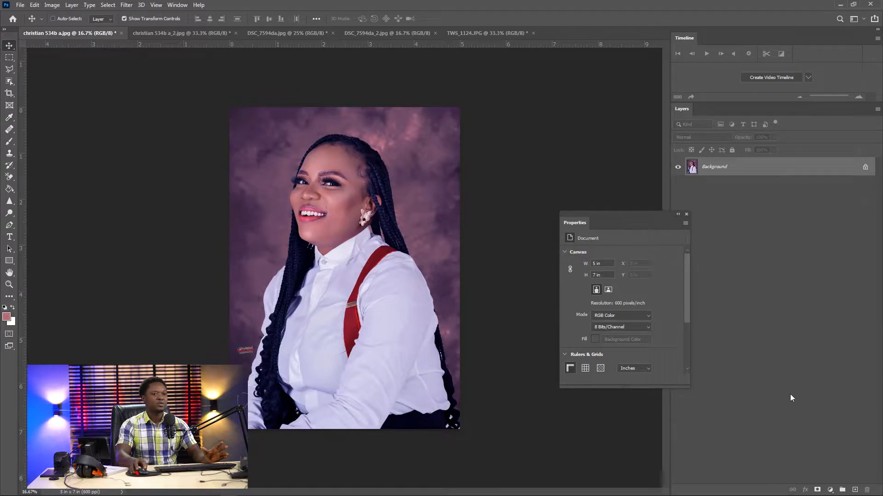
left_click(830, 489)
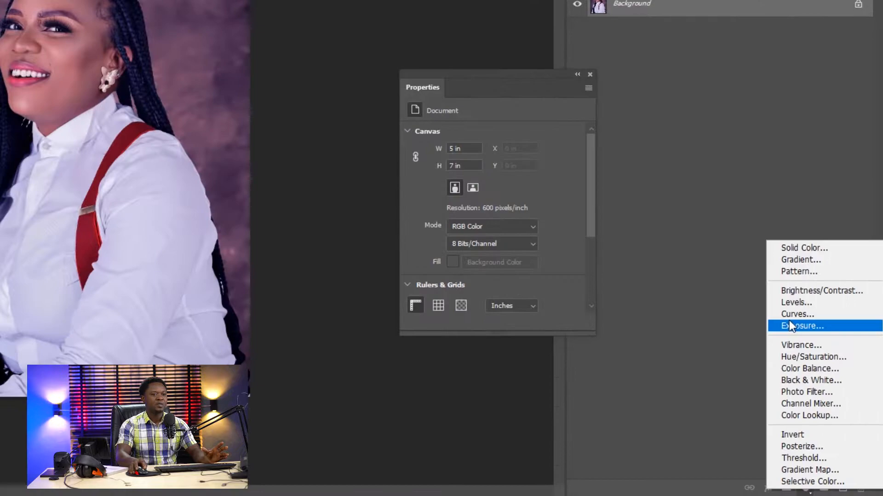
left_click(791, 316)
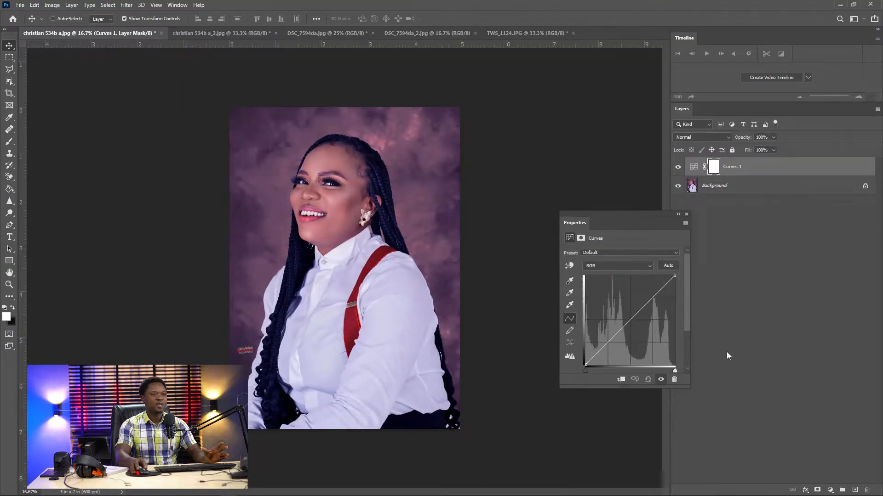
left_click_drag(622, 216, 609, 217)
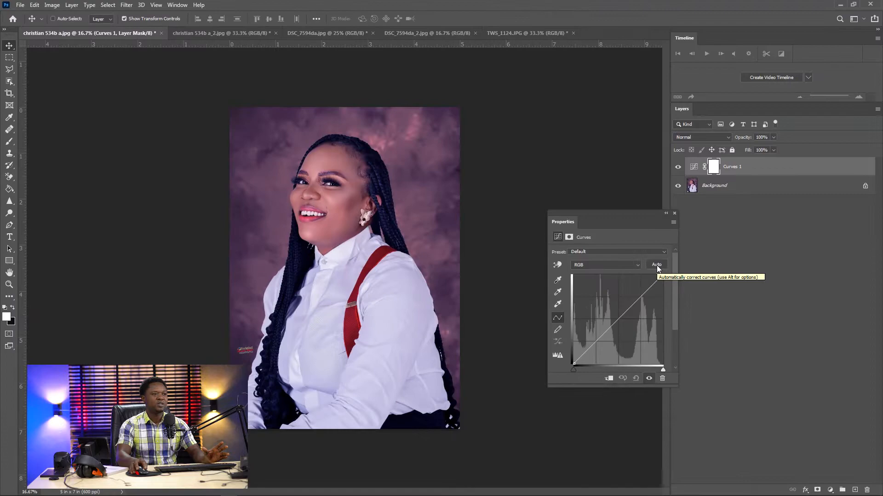
- Apply the default automatic correction to the Curves adjustment
left_click(656, 266)
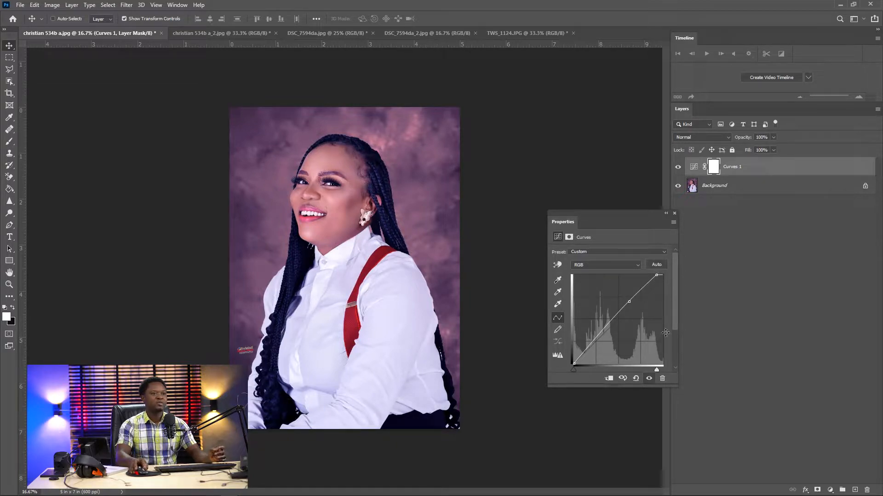
left_click_drag(614, 214, 608, 212)
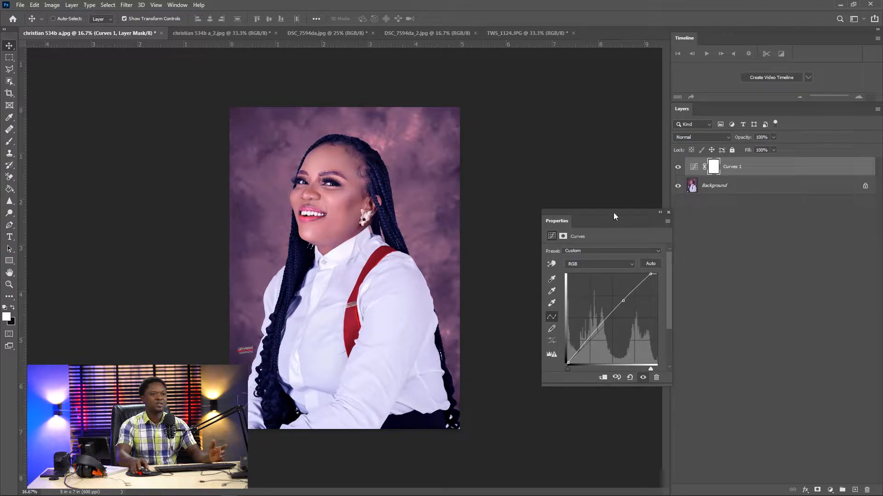
left_click_drag(613, 213, 616, 213)
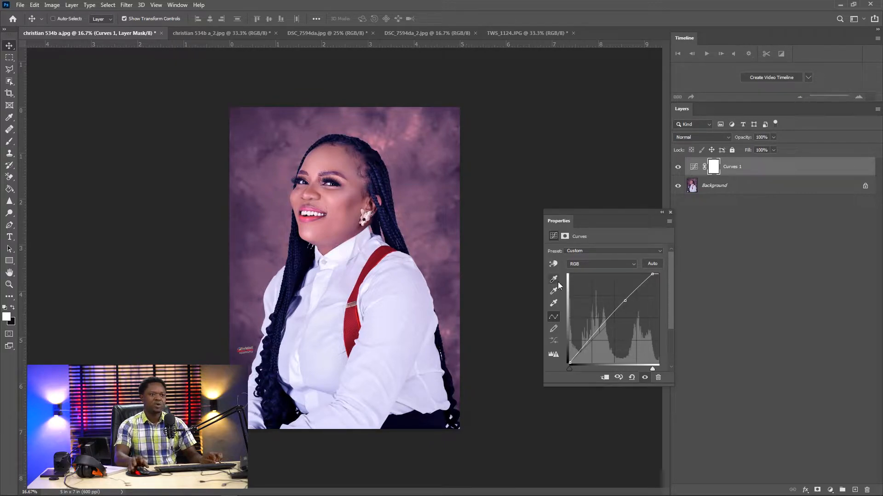
- Try the Auto Color Correction algorithms on the Curves adjustment and apply Find Dark & Light Colors
left_click(651, 263, "alt")
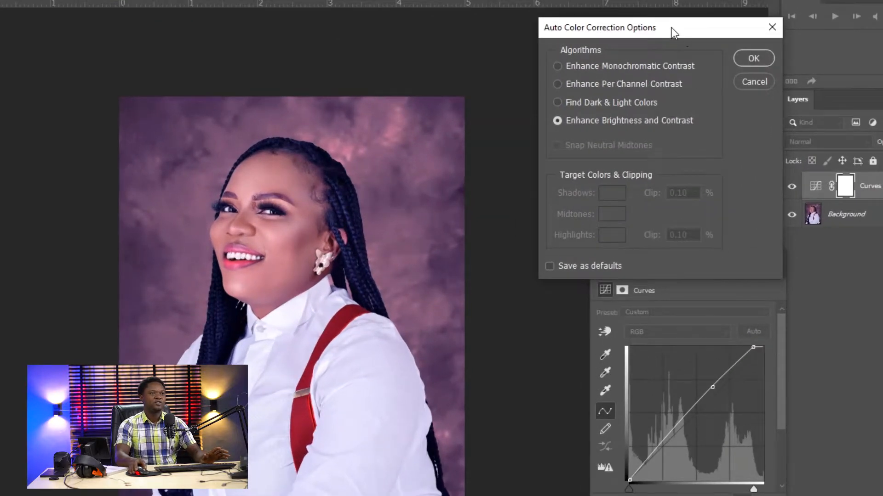
left_click_drag(671, 27, 671, 75)
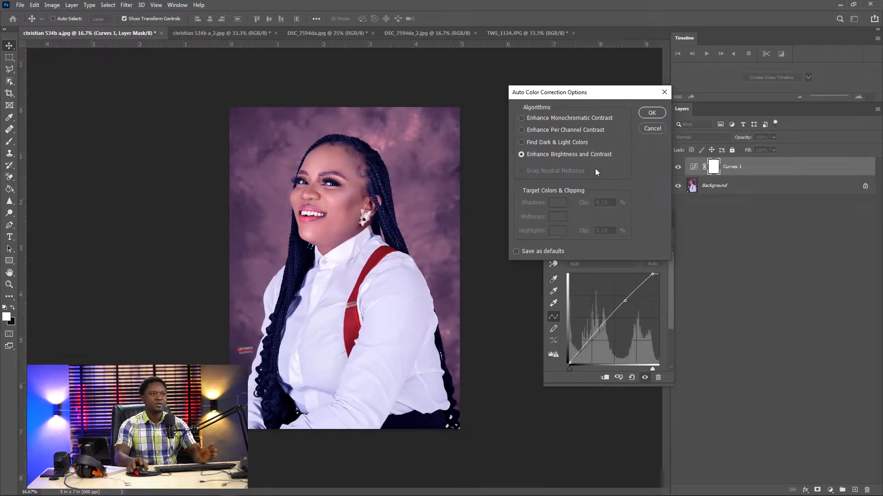
left_click(521, 118)
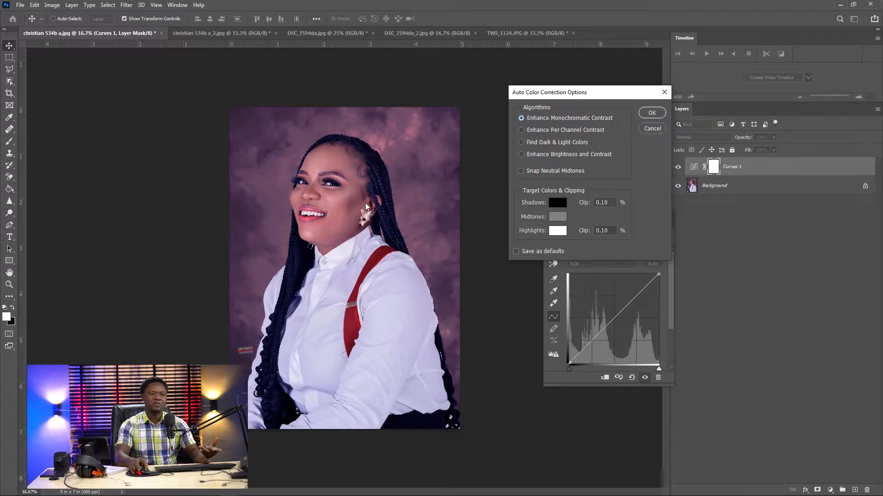
left_click(521, 130)
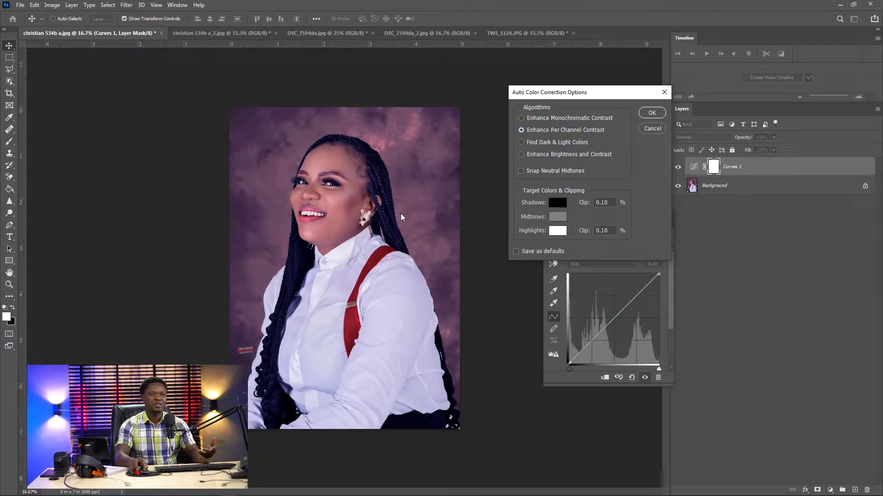
left_click(521, 143)
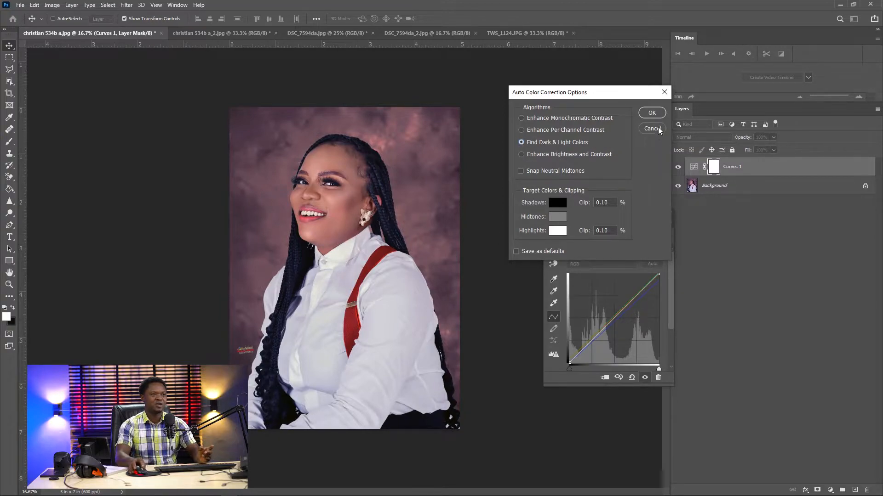
left_click_drag(611, 96, 607, 103)
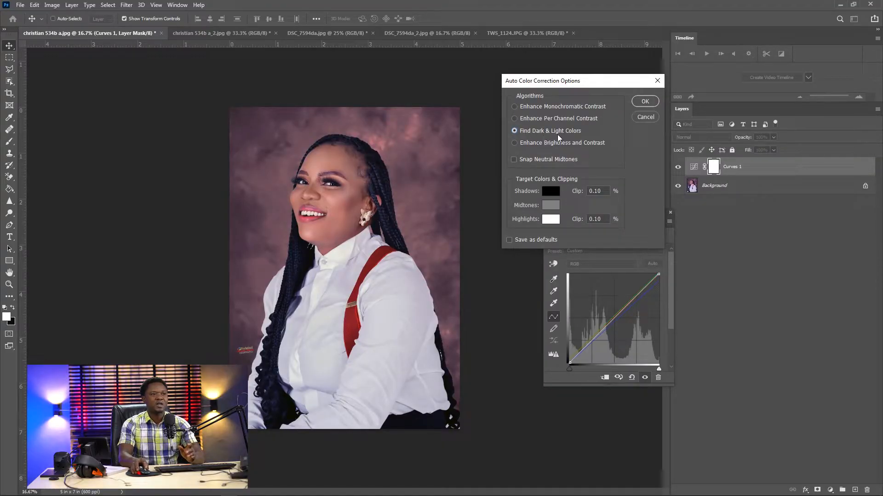
left_click(642, 100)
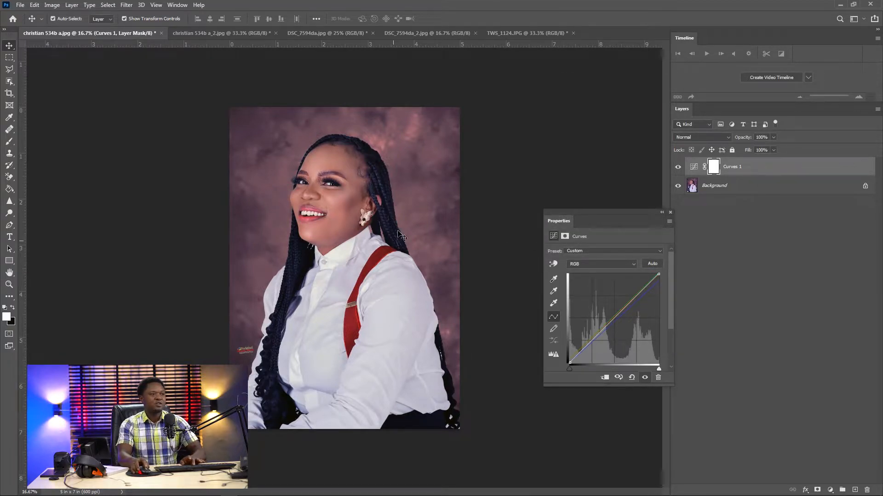
- Pull the midpoint of the curve's Blue channel slightly down to give the portrait a warmer skin tone
key("ctrl+plus")
key("ctrl+plus")
key("ctrl+plus")
left_click_drag(337, 157, 348, 345)
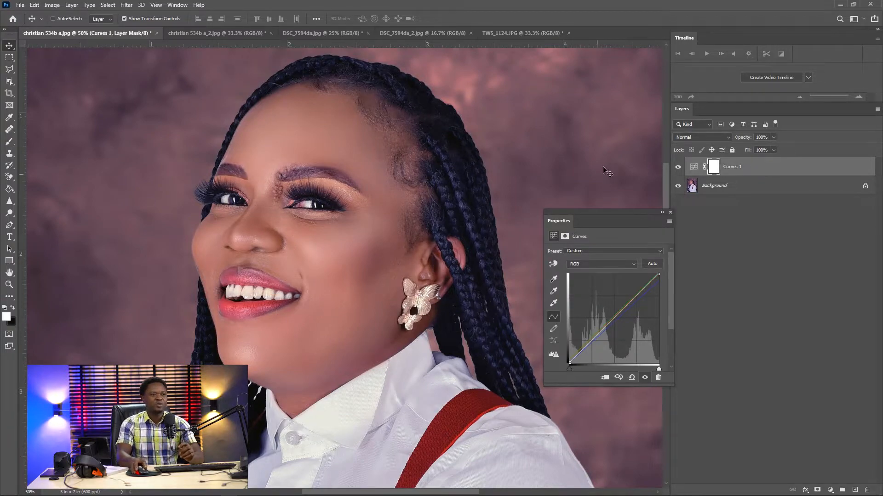
left_click(588, 265)
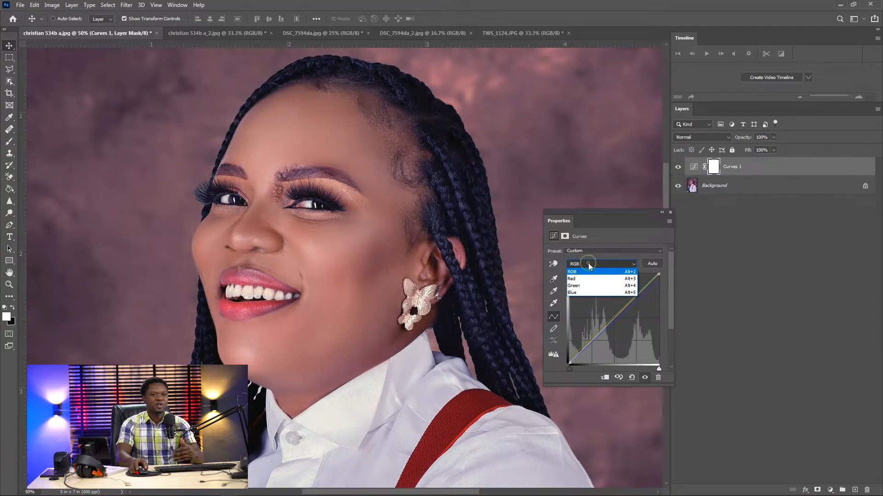
left_click(590, 293)
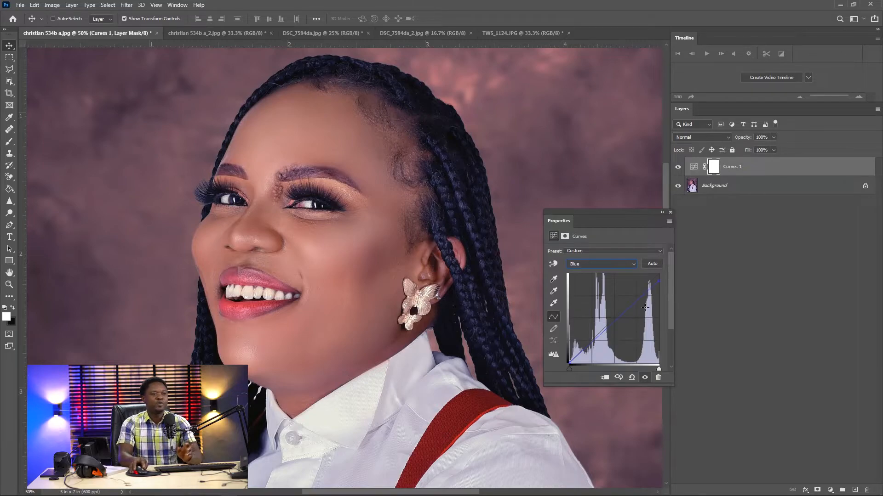
left_click_drag(603, 210, 601, 209)
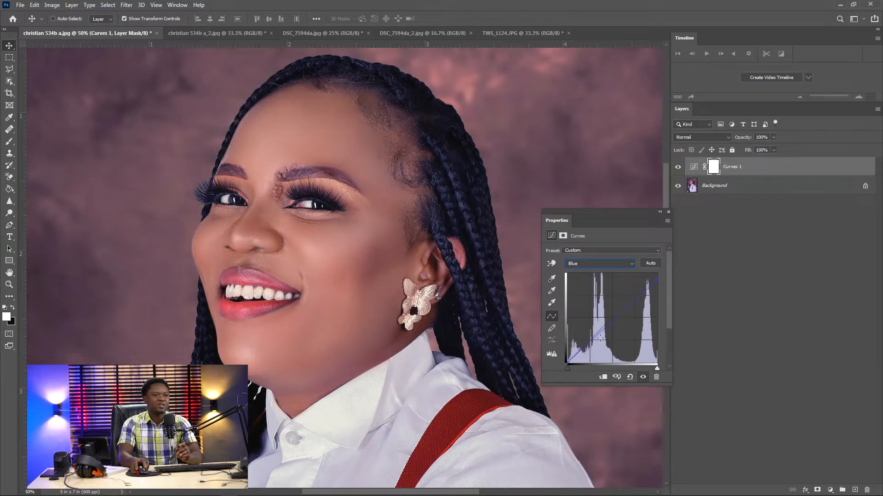
left_click_drag(600, 338, 614, 323)
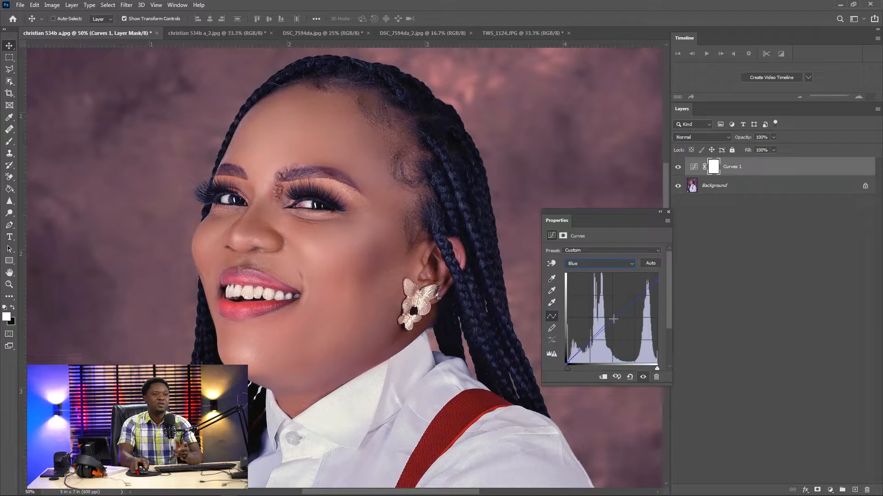
left_click_drag(613, 318, 602, 311)
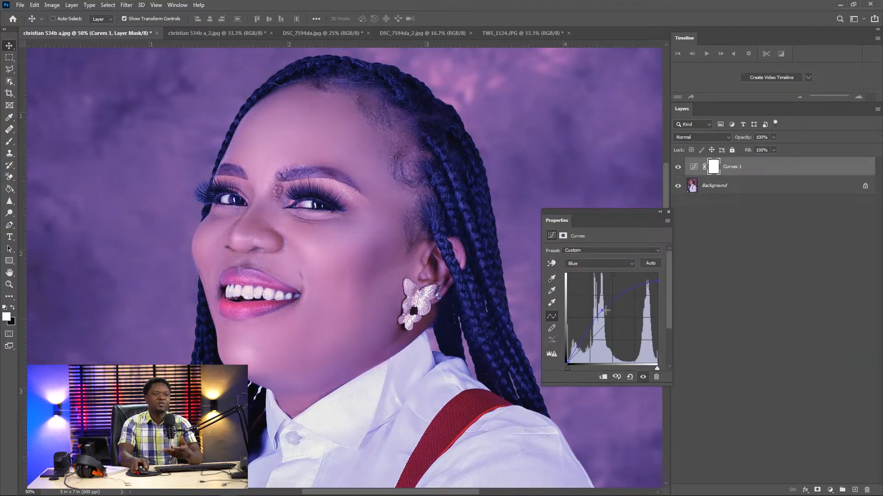
left_click_drag(603, 311, 622, 326)
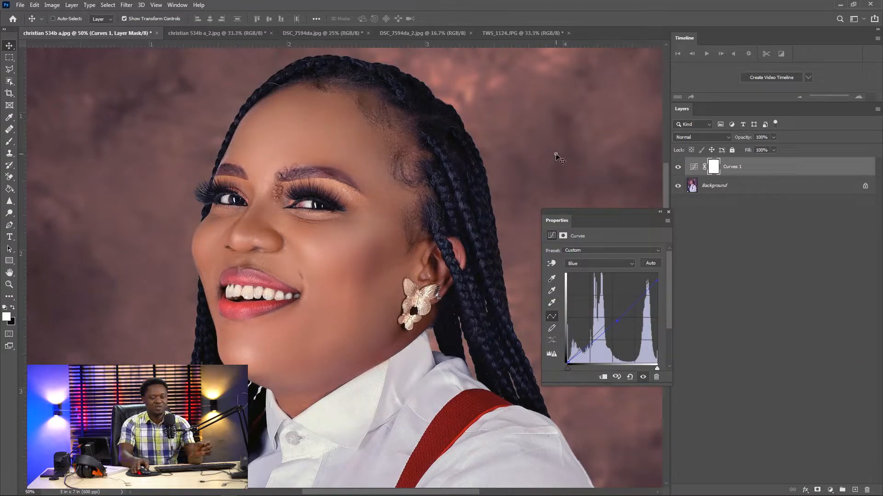
key("ctrl")
key("ctrl+minus")
key("ctrl+minus")
key("ctrl+minus")
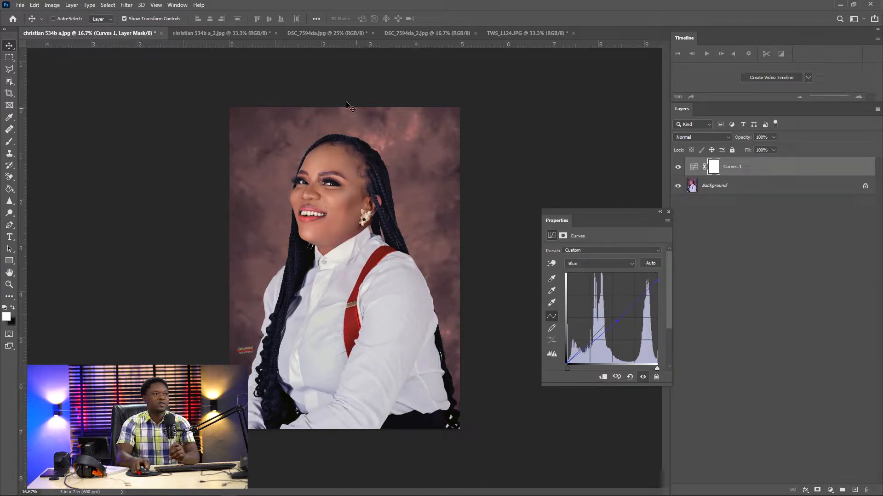
- Switch to the blue-braids portrait DSC_7594da.jpg and add a Curves adjustment layer above its background
left_click(227, 33)
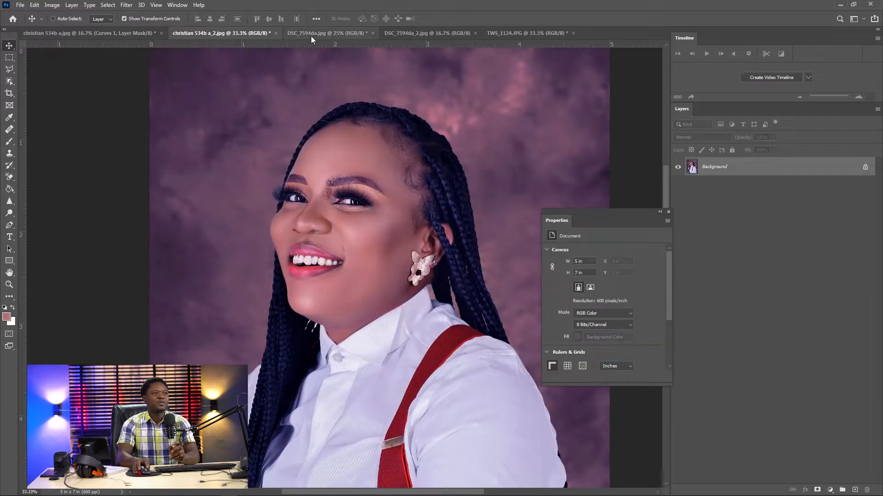
left_click(319, 33)
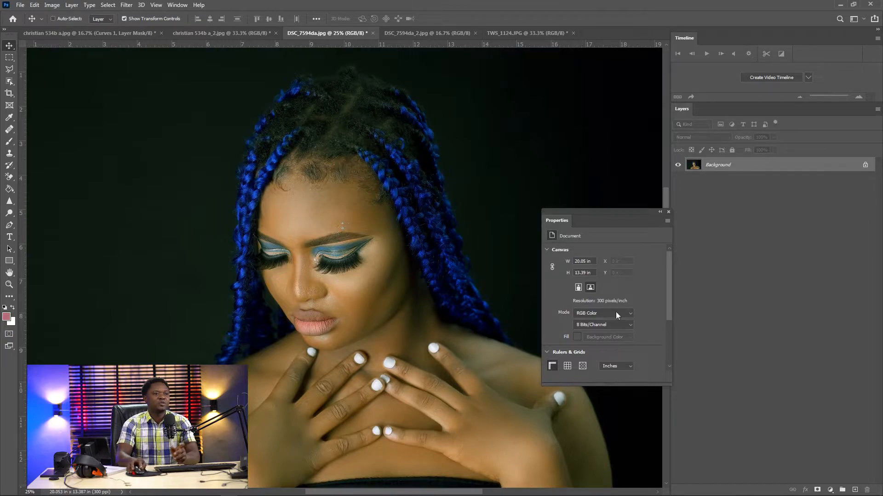
left_click(831, 489)
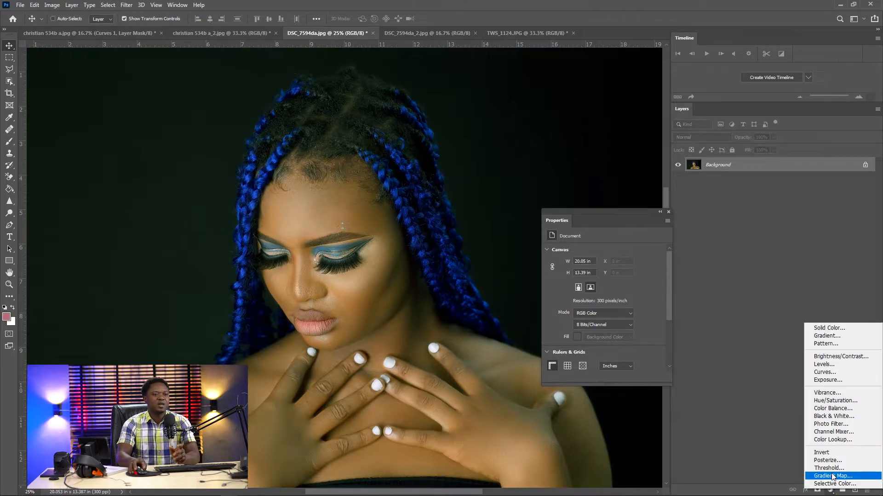
left_click(827, 373)
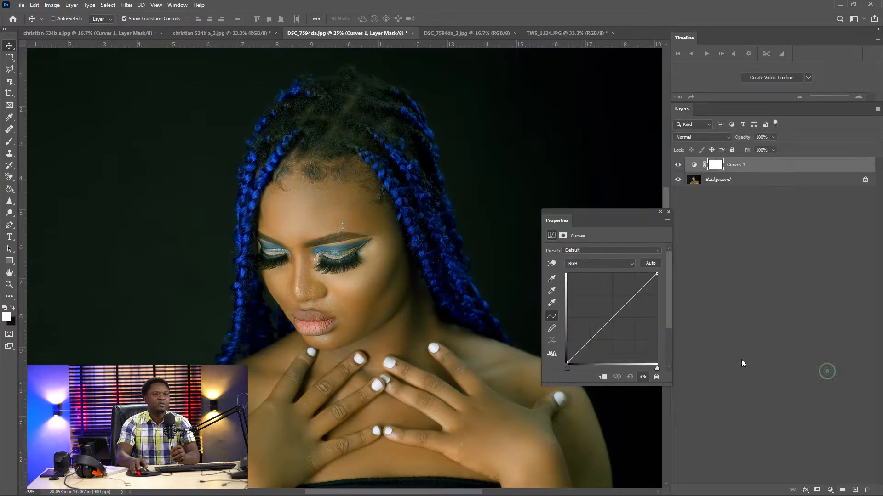
left_click_drag(609, 211, 592, 208)
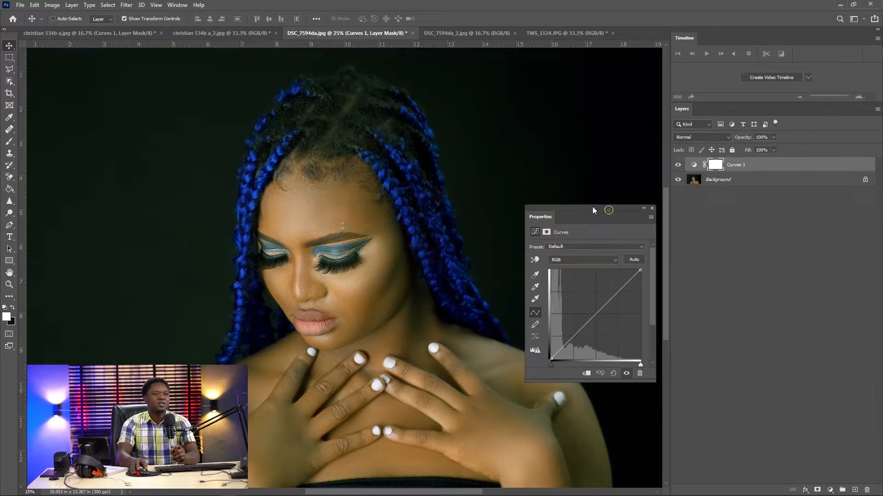
- Try the default automatic correction on the blue-braids portrait's Curves adjustment
left_click(635, 260)
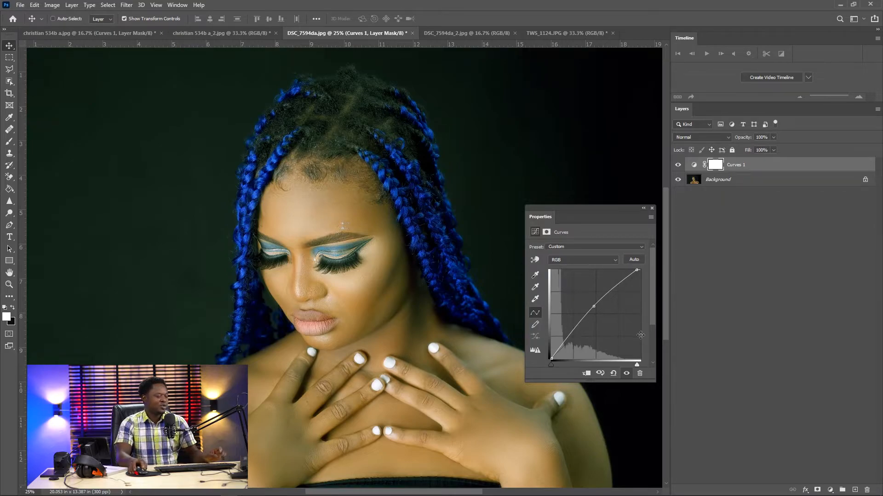
key("super")
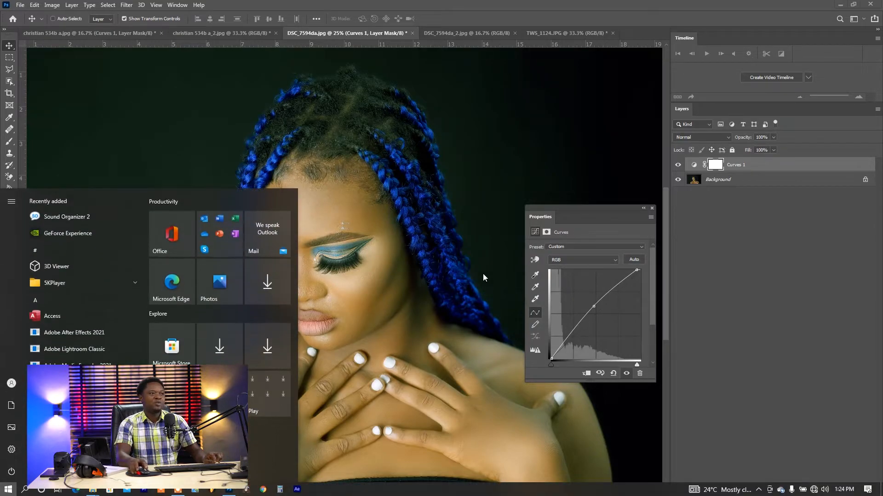
left_click(481, 208)
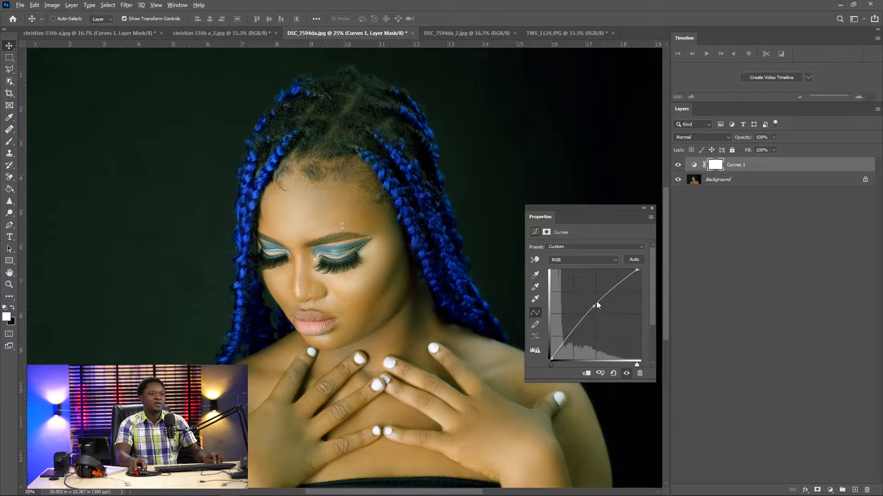
- Compare Find Dark & Light Colors with Enhance Monochromatic Contrast in the Auto Color Correction Options and apply Enhance Monochromatic Contrast
left_click(634, 259, "alt")
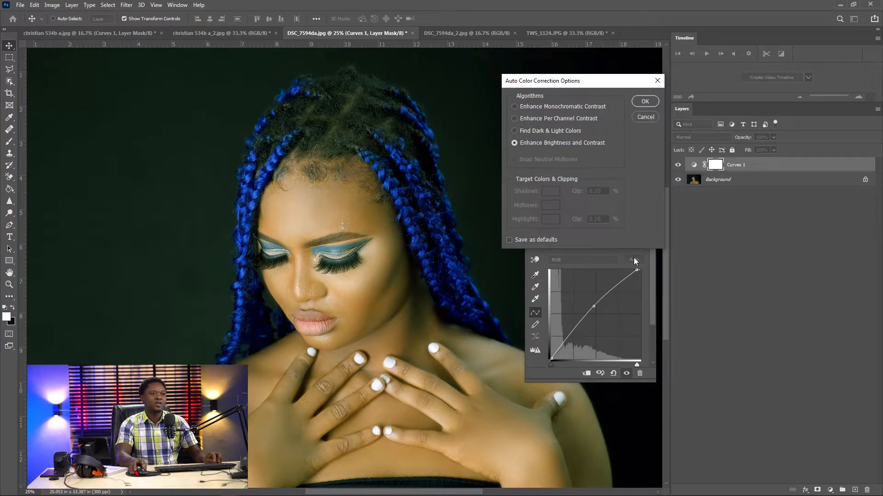
left_click_drag(590, 84, 565, 42)
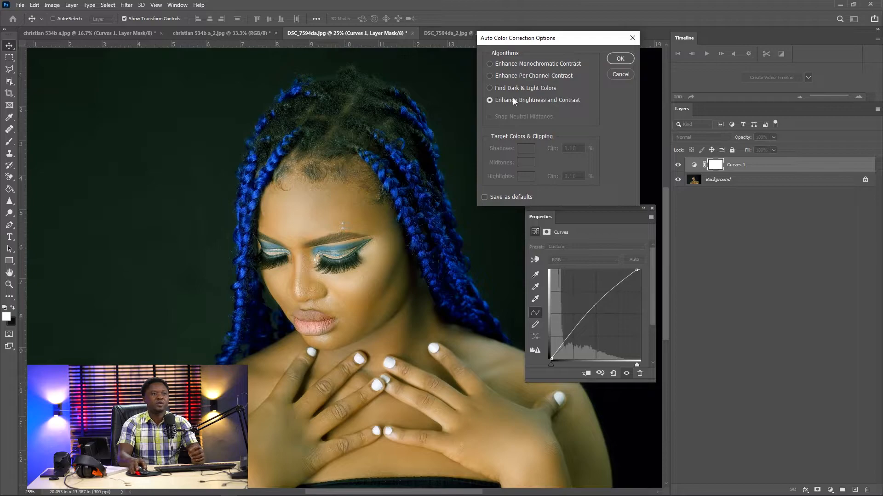
left_click(490, 88)
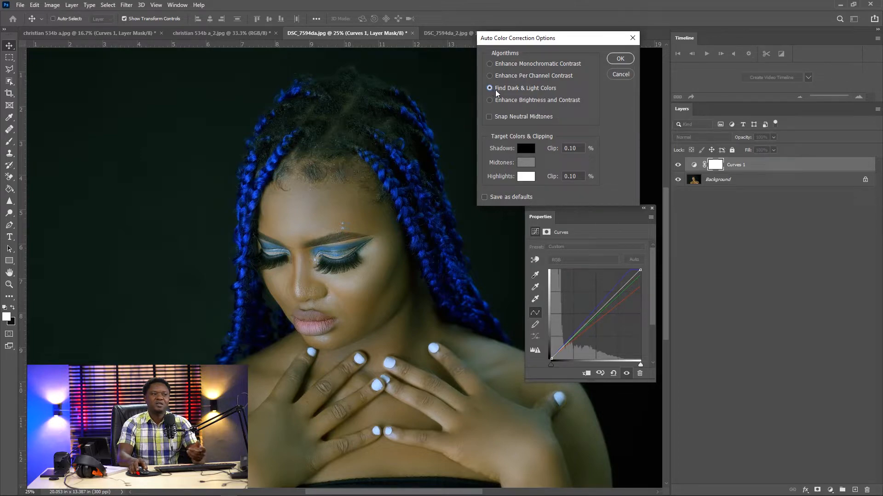
left_click(490, 65)
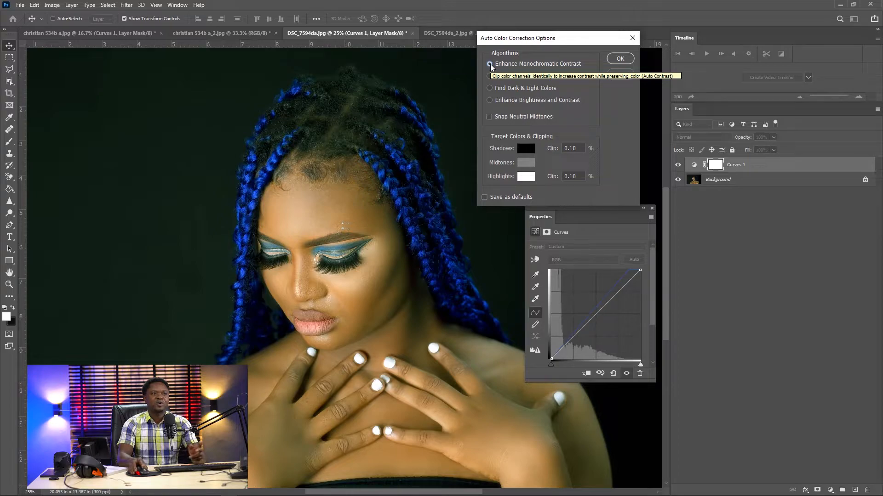
left_click_drag(565, 39, 591, 48)
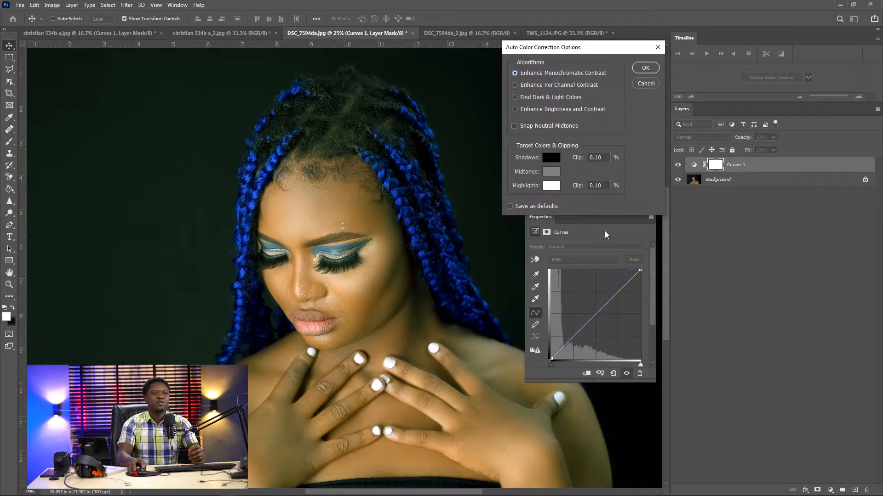
left_click(644, 68)
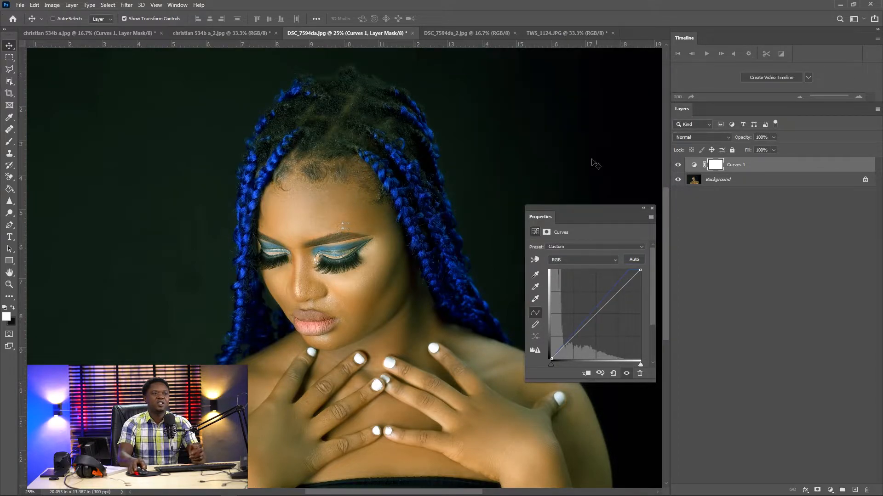
- In the curve's Green channel, return the white point to the far corner and pull the midpoint slightly down to remove the green cast
left_click_drag(589, 207, 596, 208)
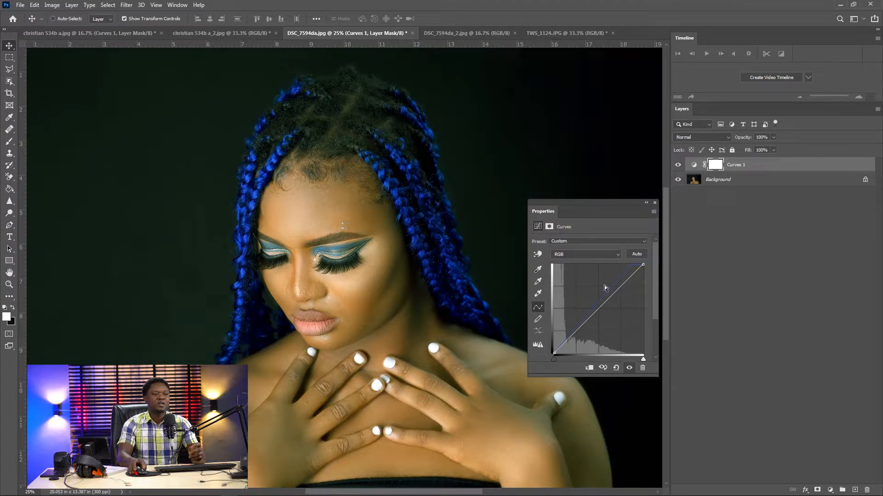
left_click(577, 252)
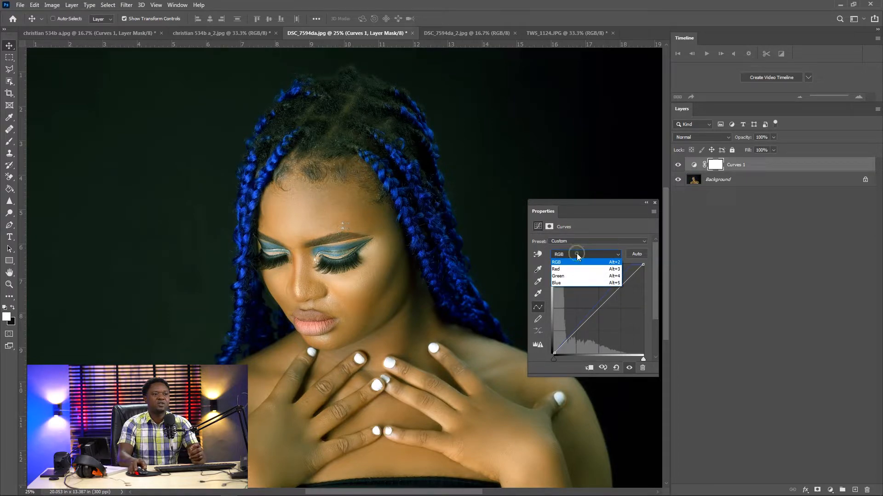
left_click(566, 276)
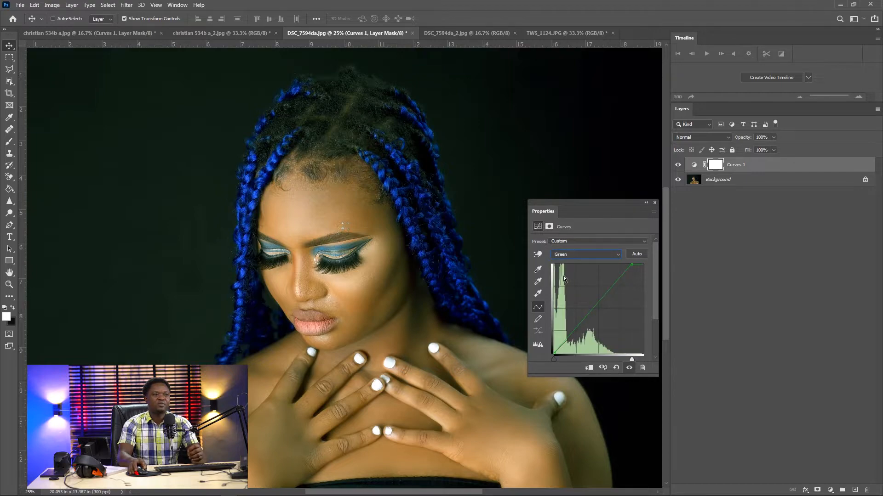
left_click(597, 303)
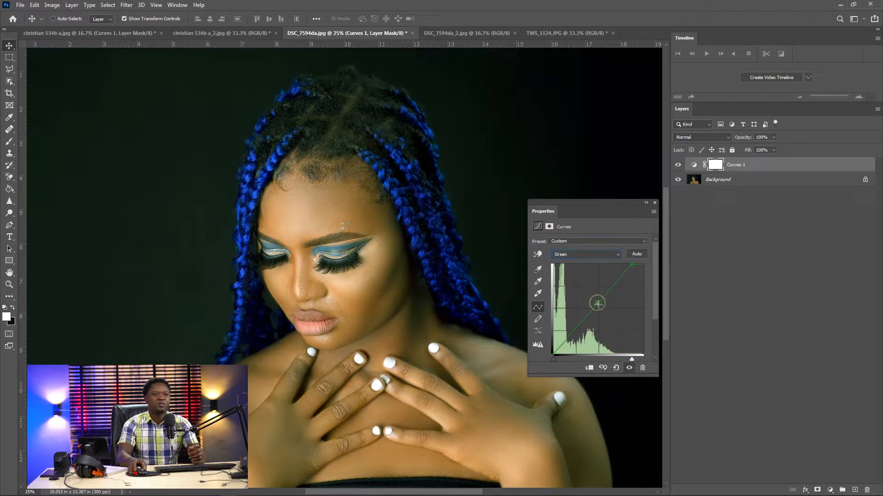
left_click(630, 265)
left_click(632, 265)
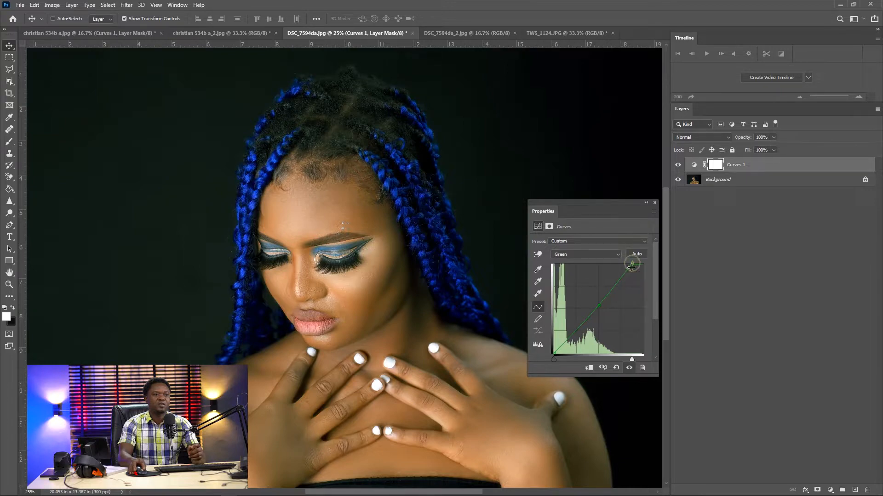
left_click_drag(633, 264, 643, 264)
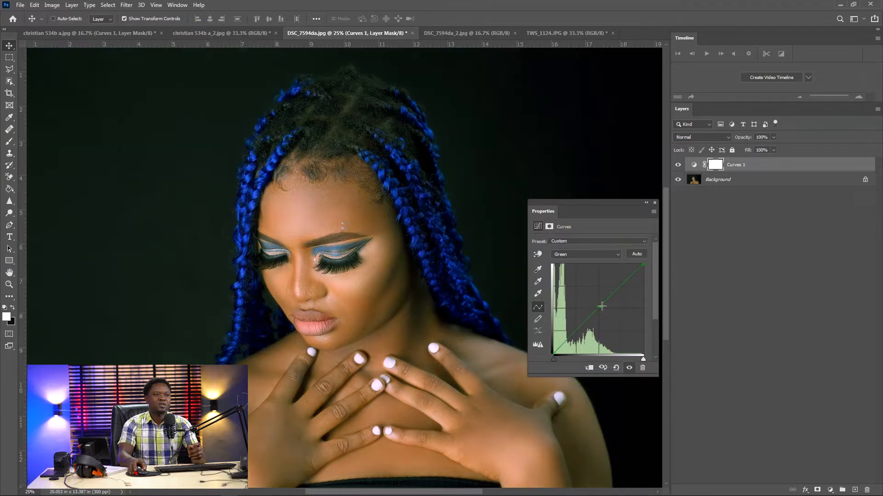
left_click_drag(601, 306, 603, 309)
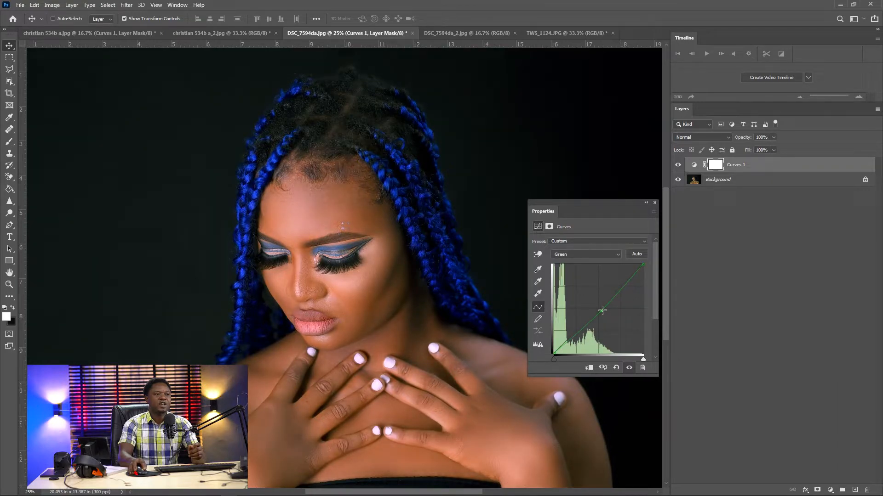
- In the curve's Red channel, add a point above the midtones and pull it slightly down to temper the reds
left_click(585, 255)
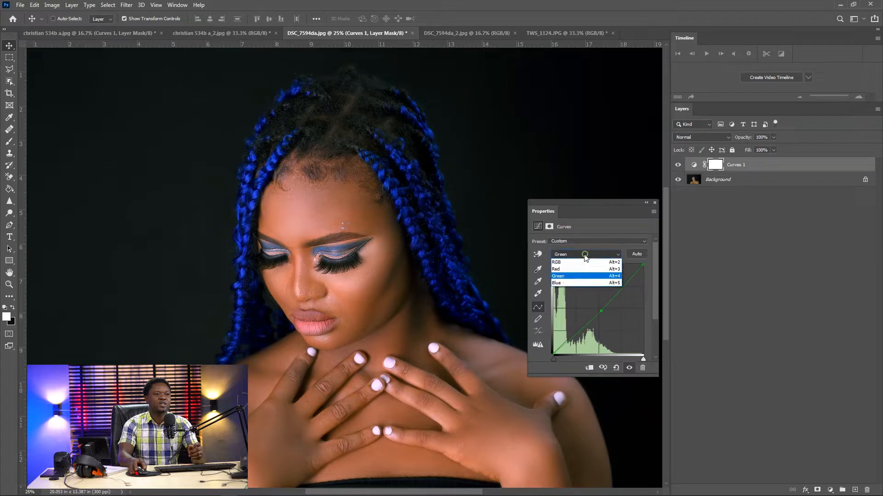
left_click(562, 271)
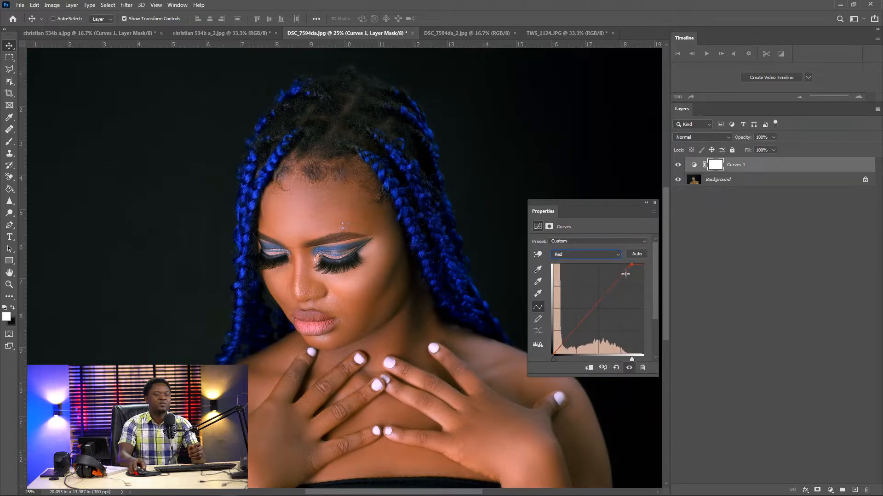
left_click(606, 297)
left_click(632, 266)
left_click(607, 297)
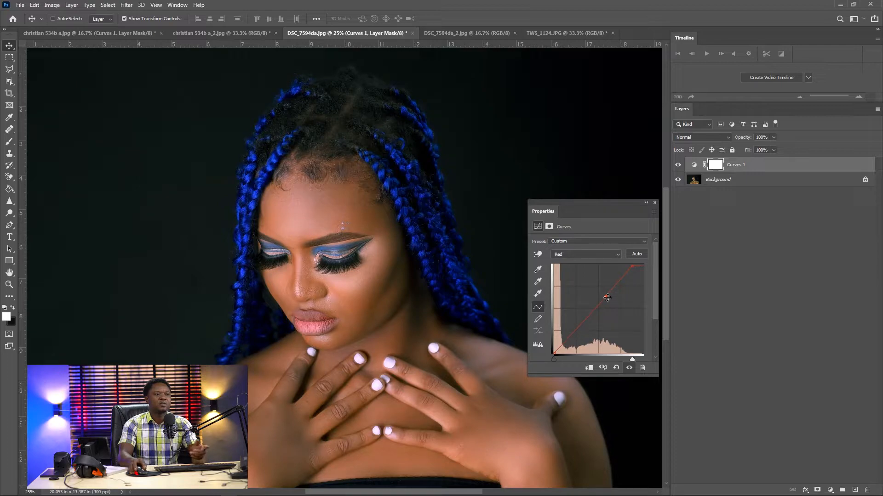
left_click(607, 295)
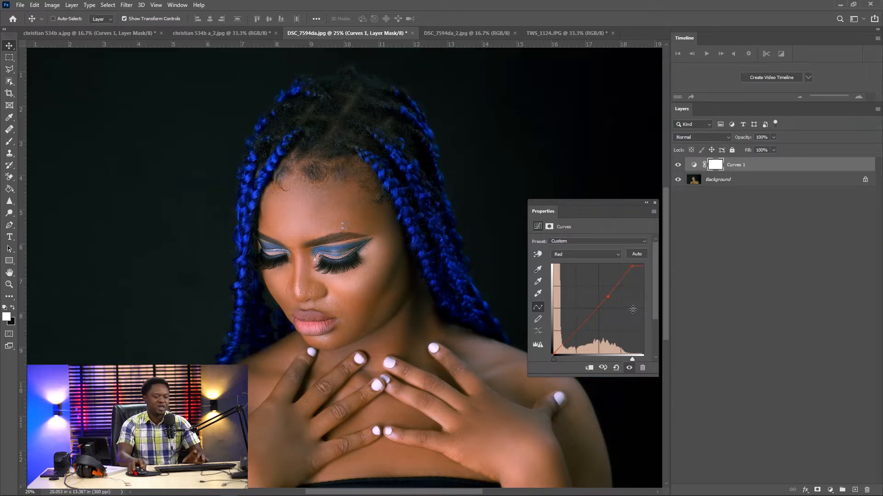
- Compare the whole blue-braids portrait with and without the Curves 1 adjustment layer
key("ctrl+minus")
key("ctrl+minus")
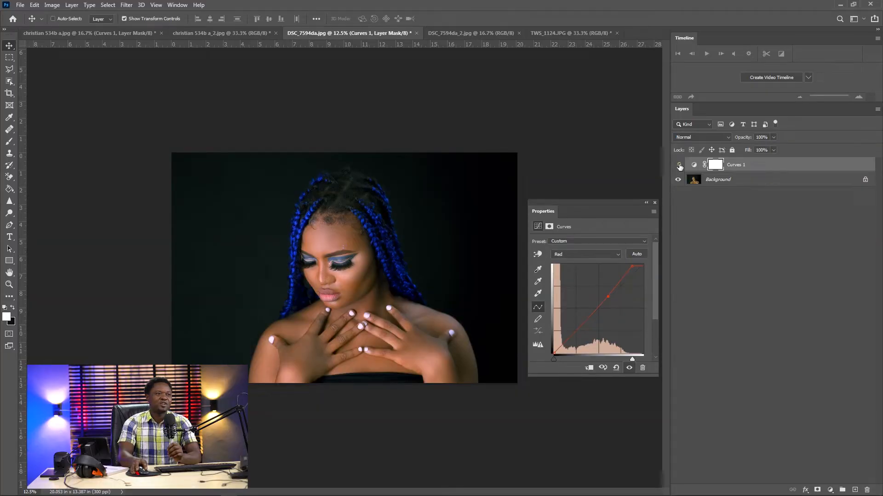
left_click(678, 165)
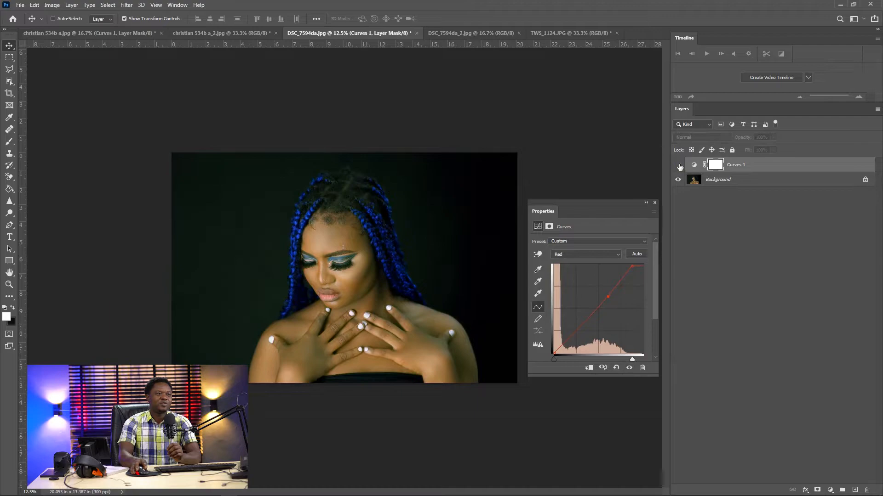
left_click(679, 165)
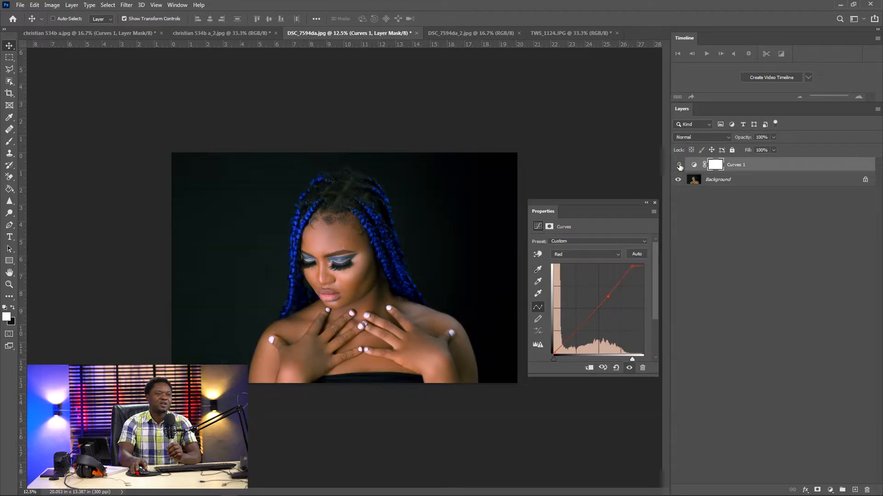
left_click(679, 166)
left_click(679, 166)
left_click(679, 165)
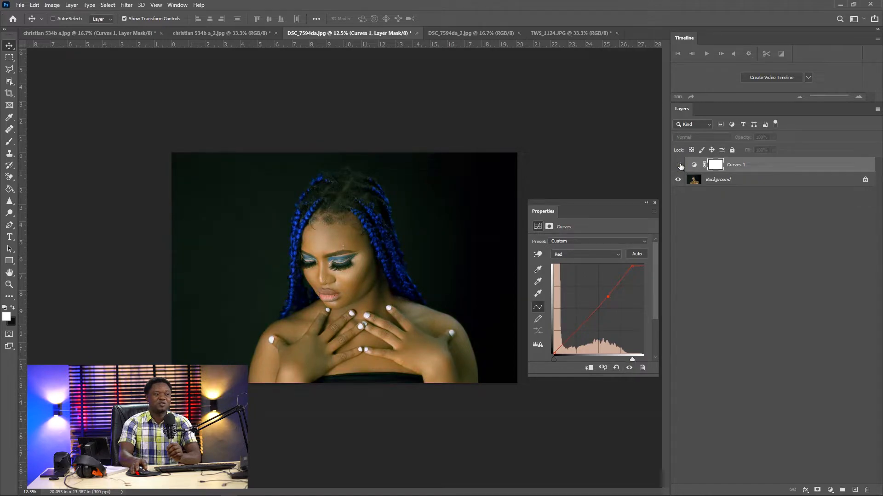
left_click(679, 165)
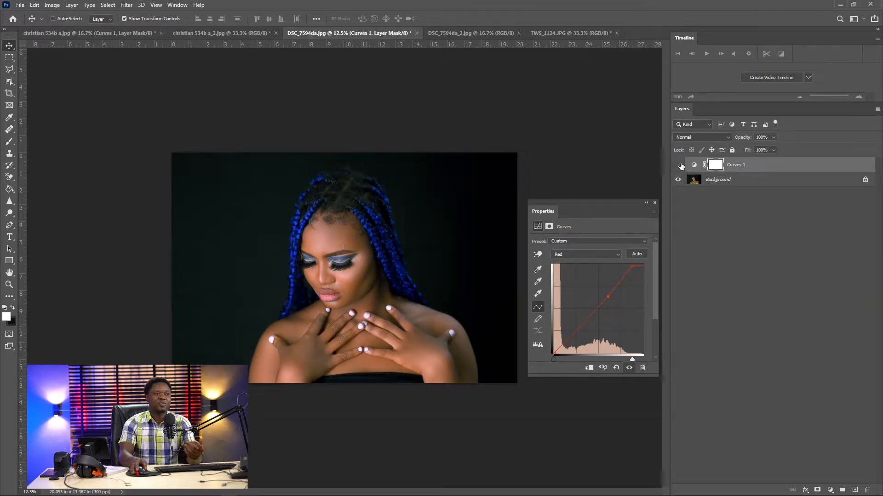
left_click(679, 165)
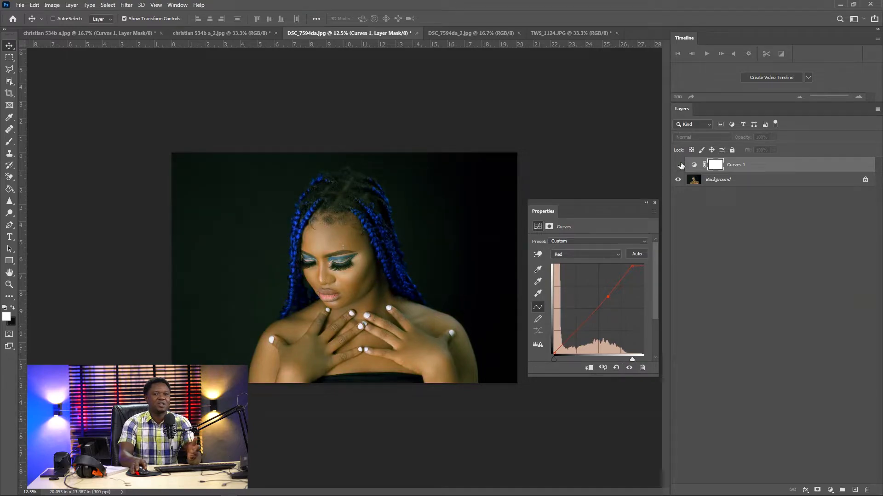
left_click(679, 166)
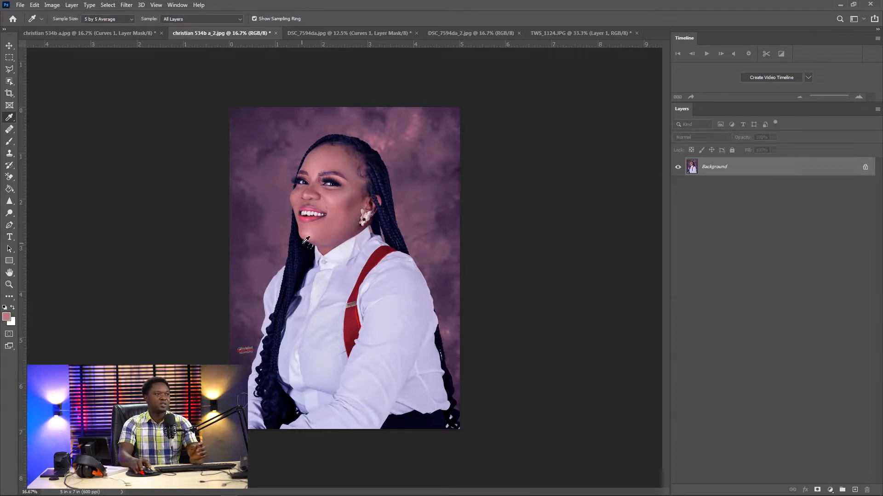
- Switch to TWS_1124.JPG and delete the existing face patch, Layer 1
left_click(9, 46)
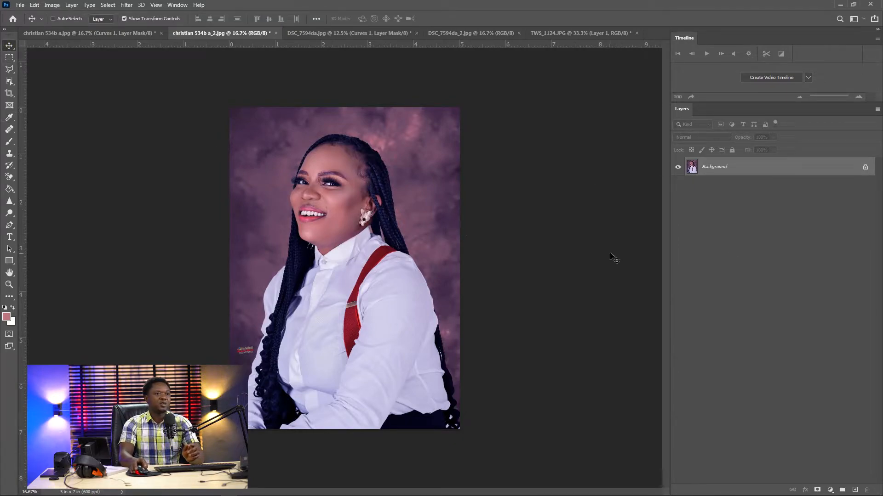
left_click(545, 33)
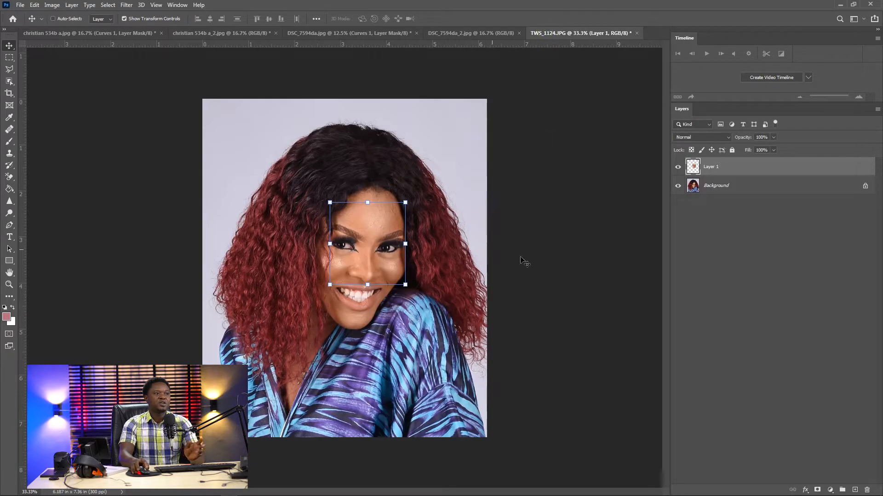
key("Delete")
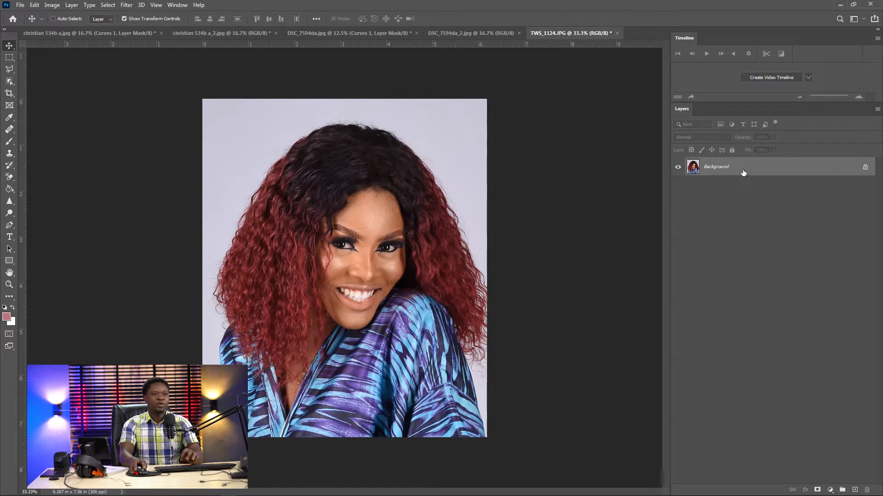
- In TWS_1124.JPG, select a rectangle over the woman's face from forehead to upper lip and copy it to a new layer
left_click(186, 30)
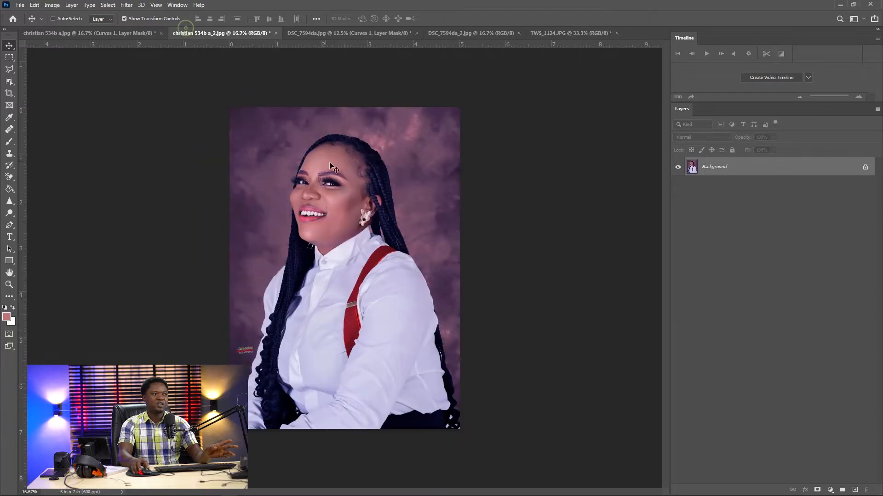
left_click(557, 33)
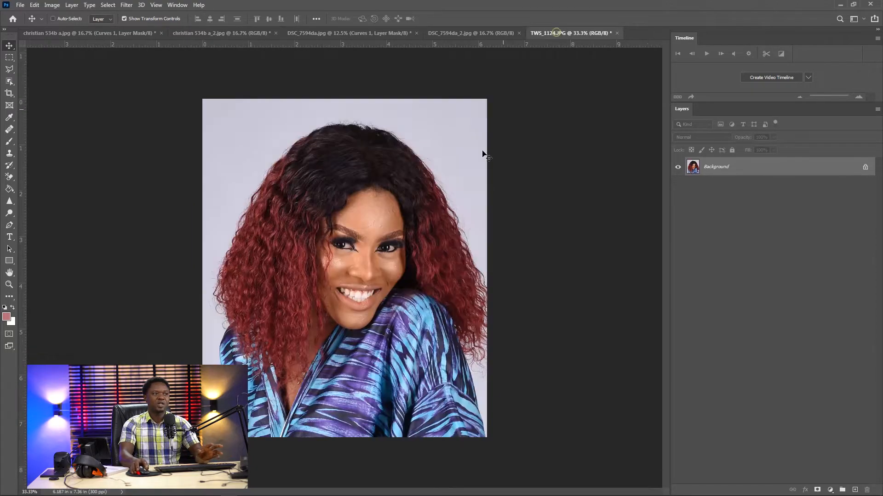
left_click(9, 57)
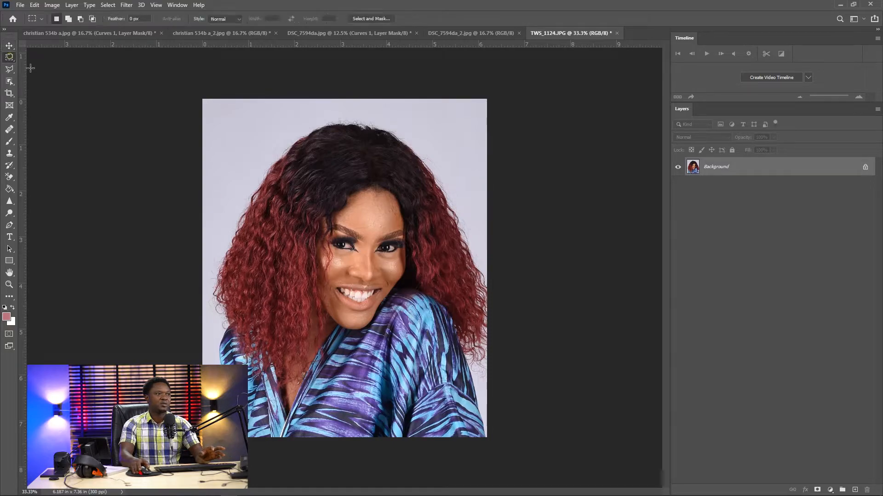
left_click_drag(340, 210, 402, 289)
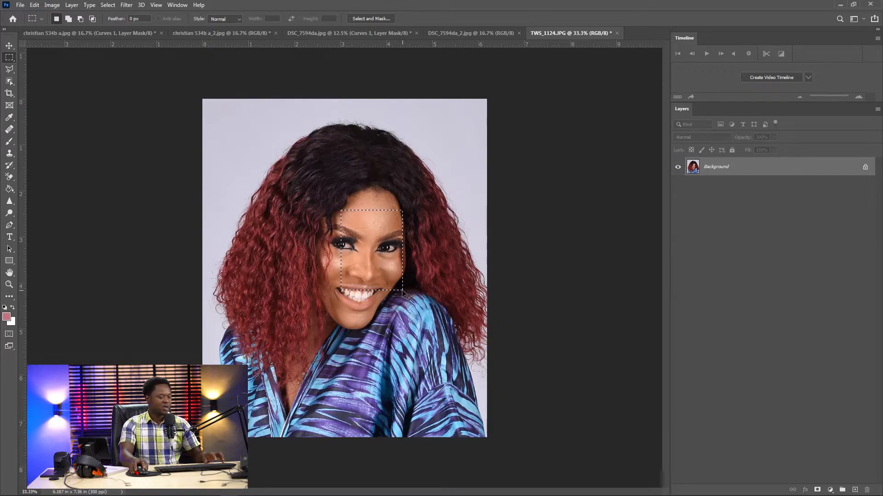
key("ctrl+j")
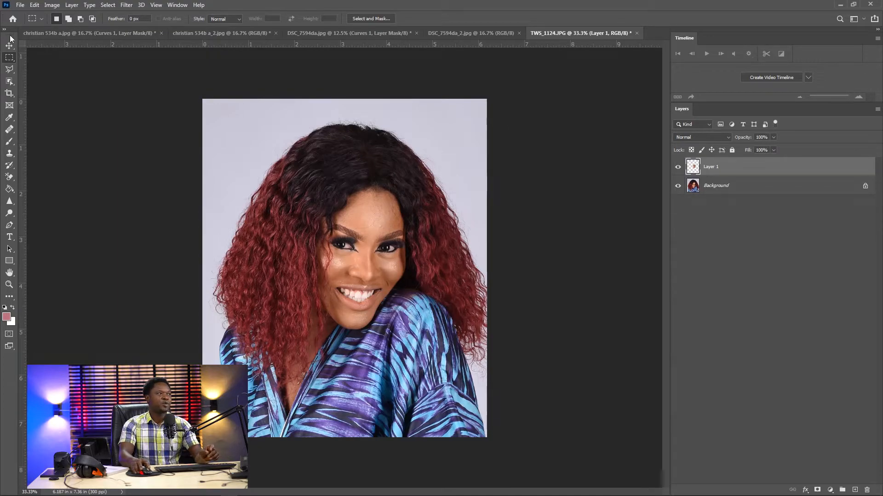
- Move the copied face patch into christian 534b a_2.jpg and place it on the backdrop beside the woman's forehead
key("v")
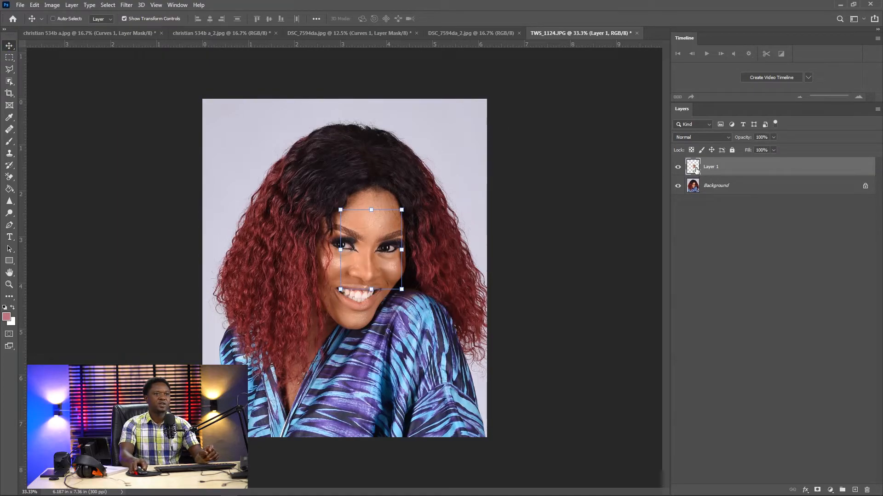
left_click_drag(382, 234, 354, 217)
left_click_drag(260, 198, 269, 163)
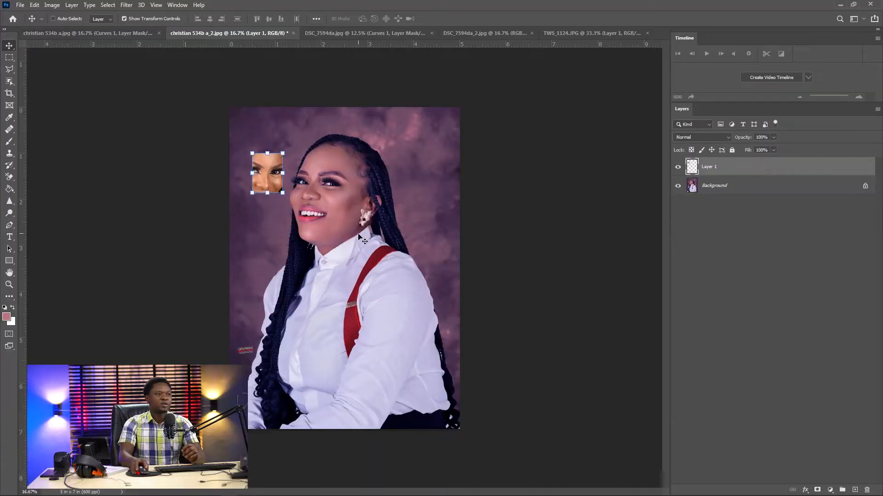
left_click_drag(266, 162, 258, 154)
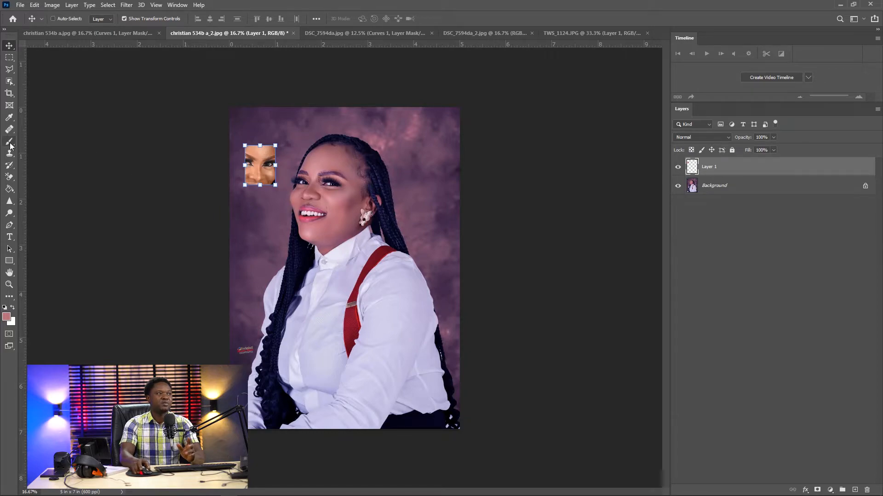
- Set the Eyedropper tool to a 5 by 5 Average sample size, sampling All Layers
left_click(9, 117)
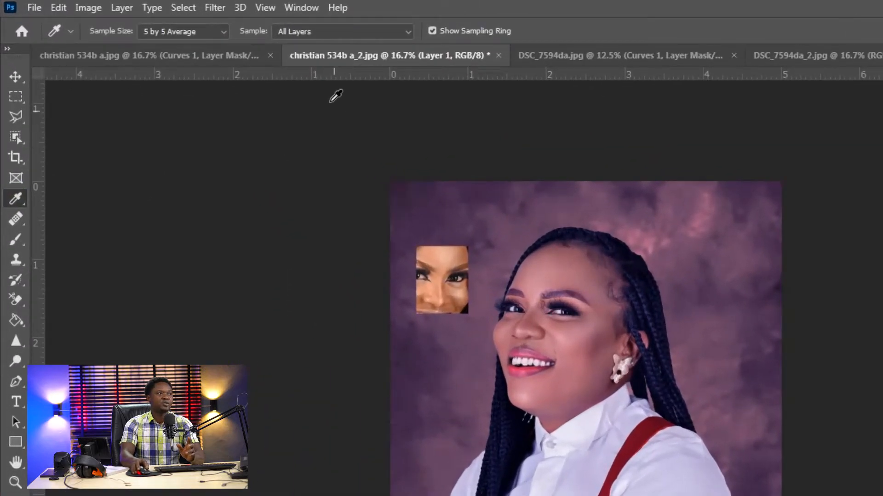
left_click(197, 27)
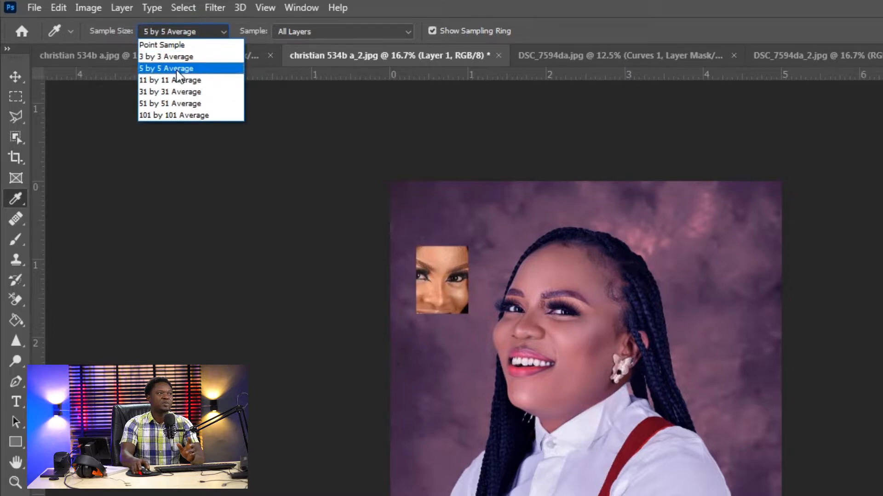
left_click(177, 72)
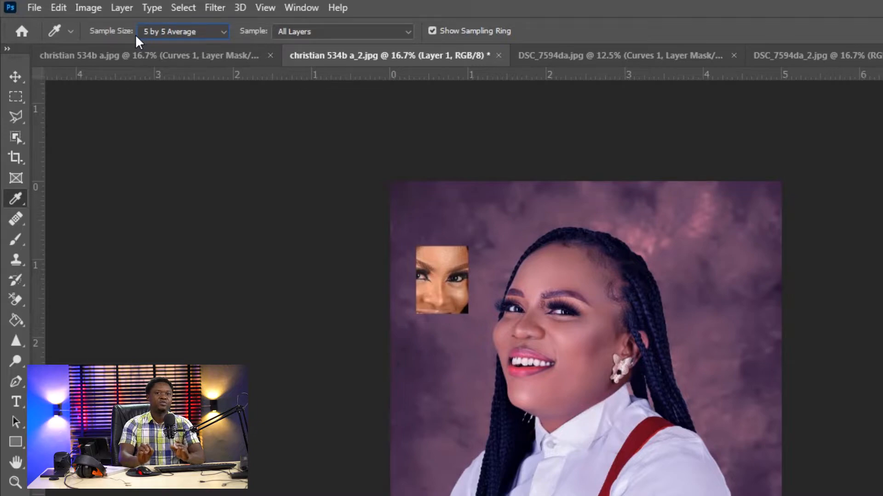
left_click(166, 33)
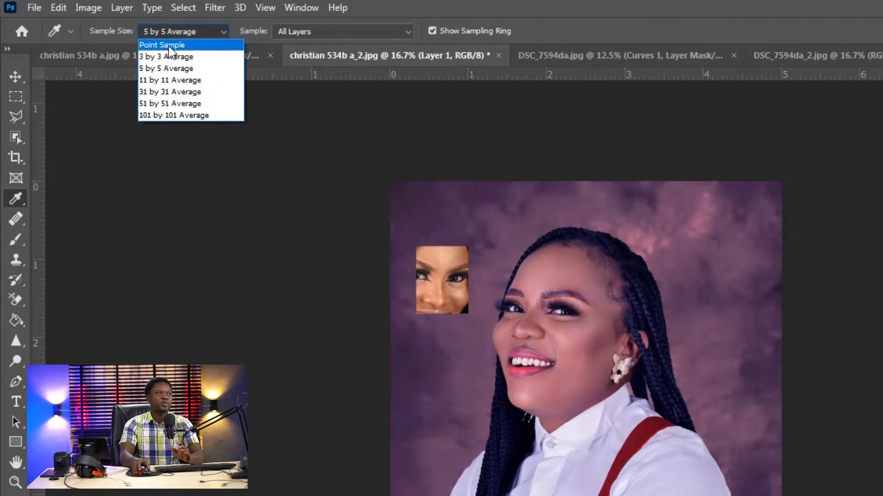
left_click(167, 43)
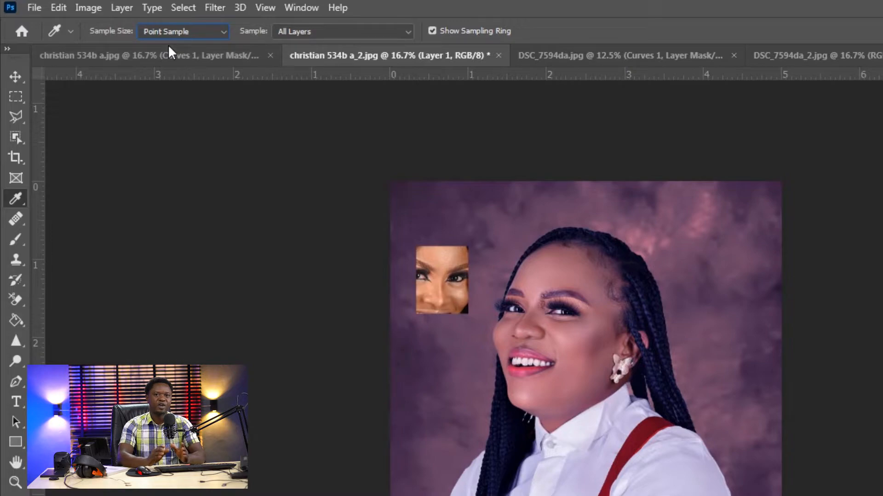
left_click(189, 30)
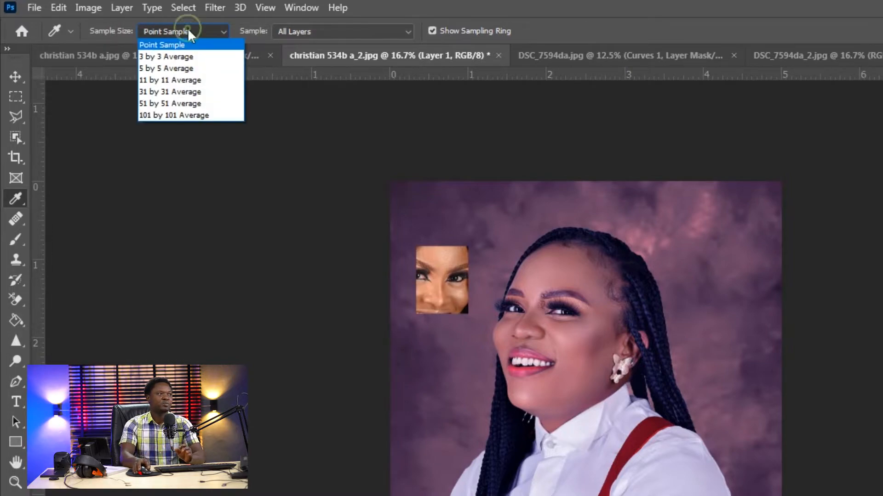
left_click(171, 70)
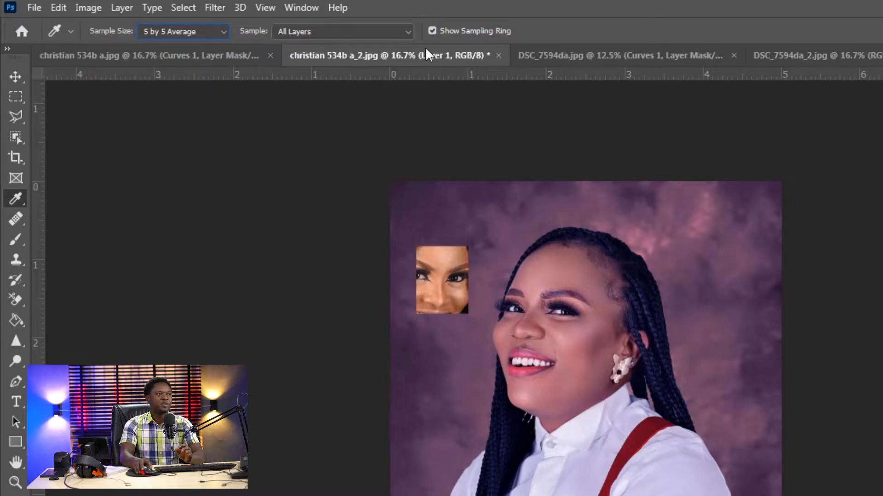
left_click(331, 31)
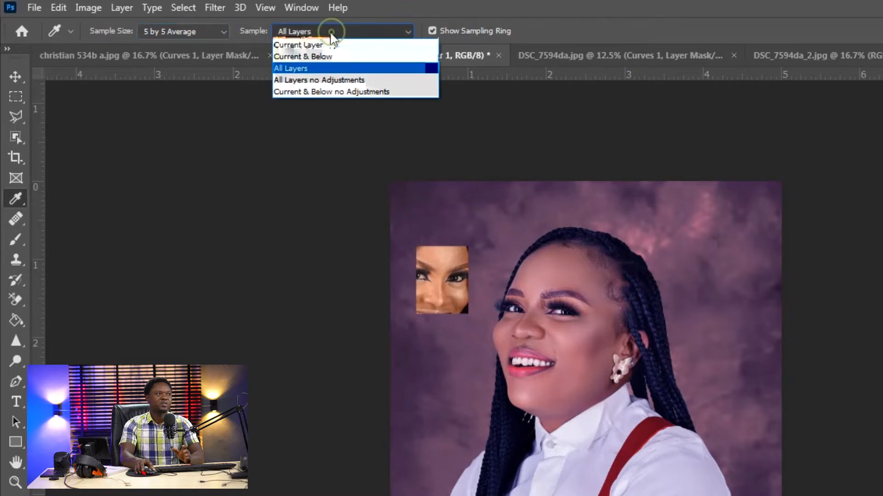
left_click(311, 69)
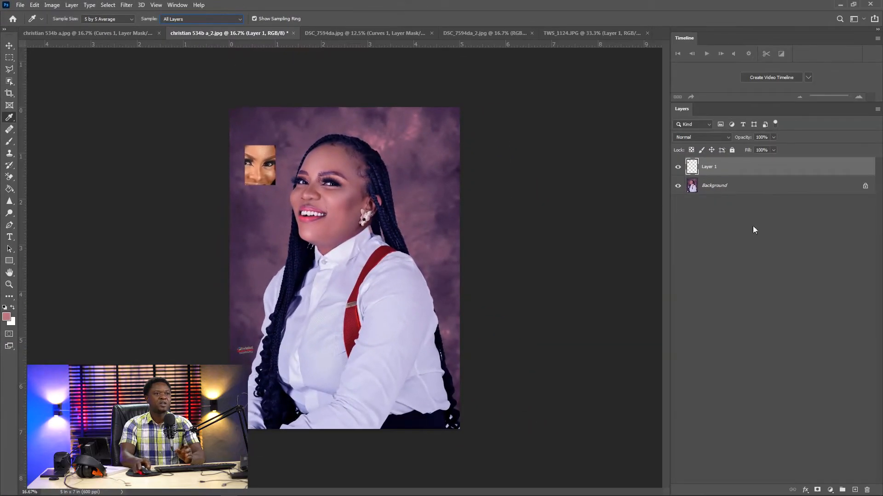
- Add a Curves adjustment layer directly above the Background, beneath the face patch layer
left_click(729, 188)
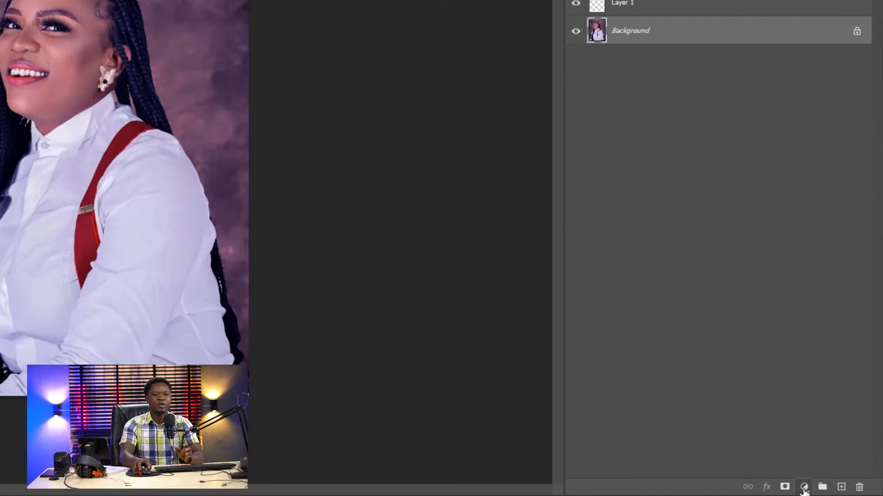
left_click(830, 491)
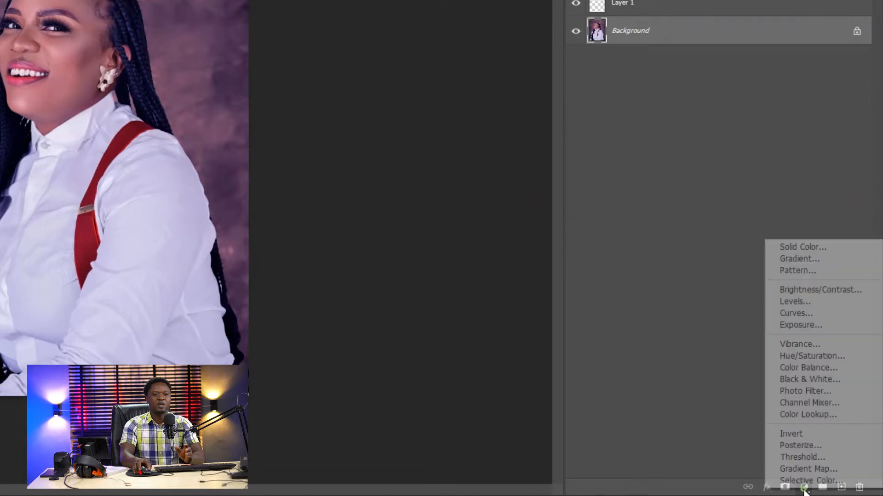
left_click(794, 314)
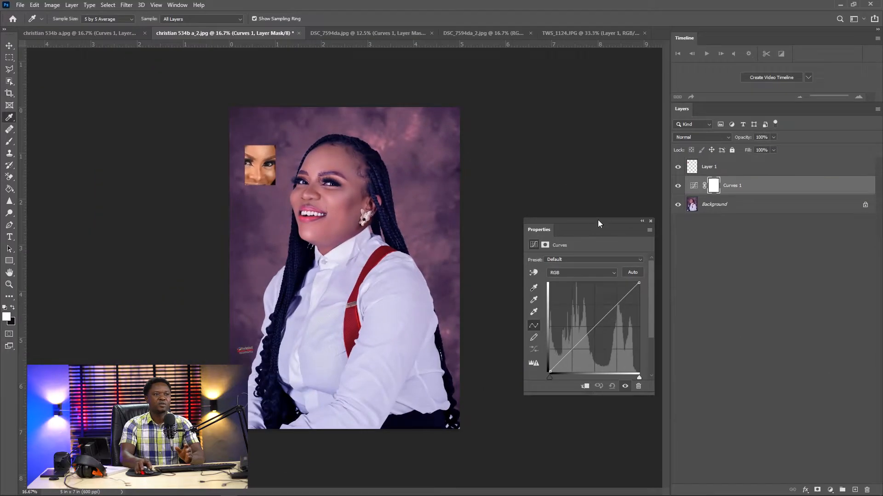
left_click_drag(598, 221, 598, 215)
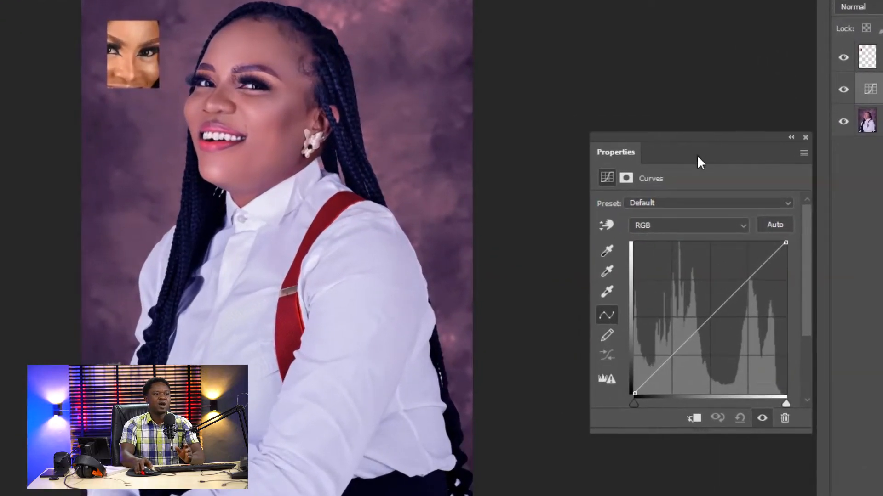
left_click(606, 271)
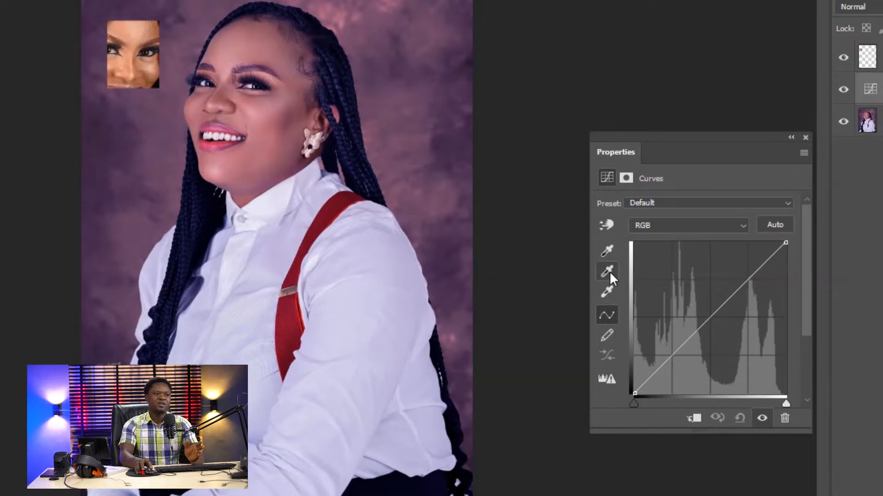
double_click(607, 272)
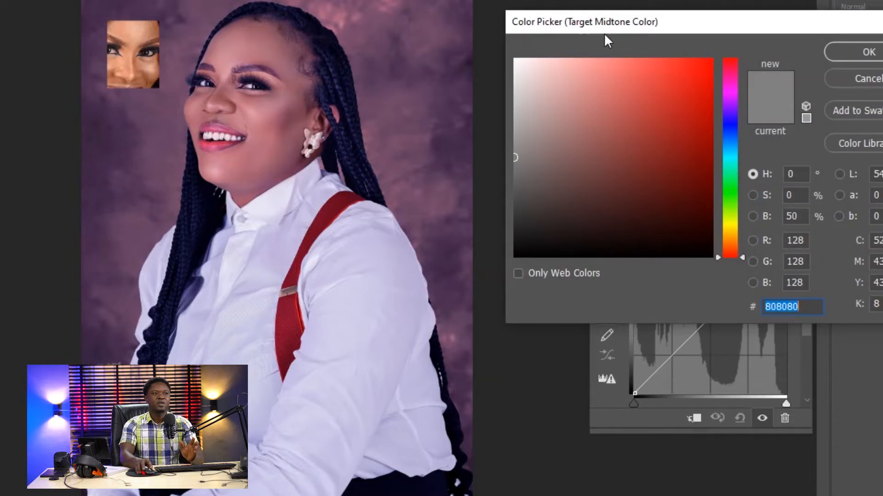
left_click_drag(699, 22, 688, 19)
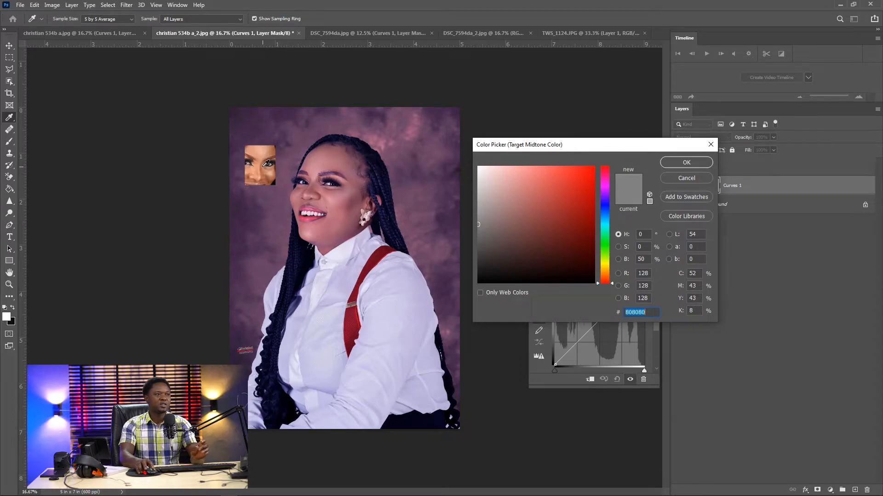
key("ctrl+plus")
key("ctrl+plus")
key("ctrl+plus")
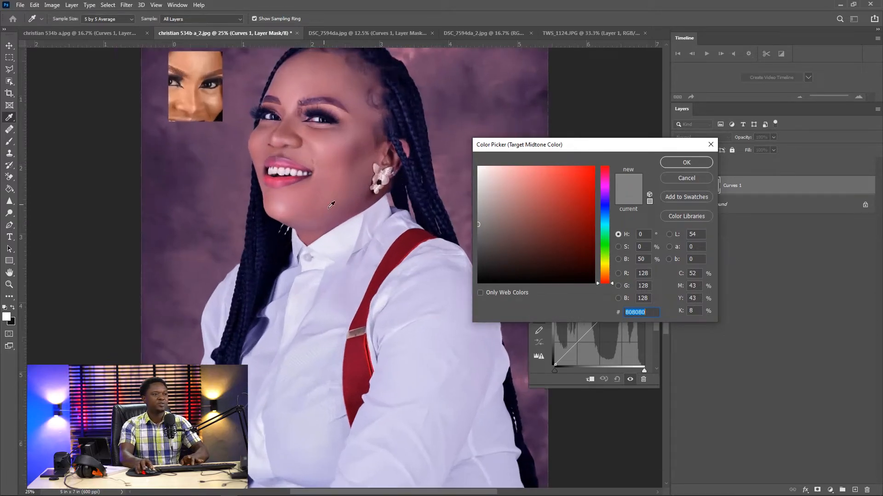
left_click_drag(309, 201, 306, 367)
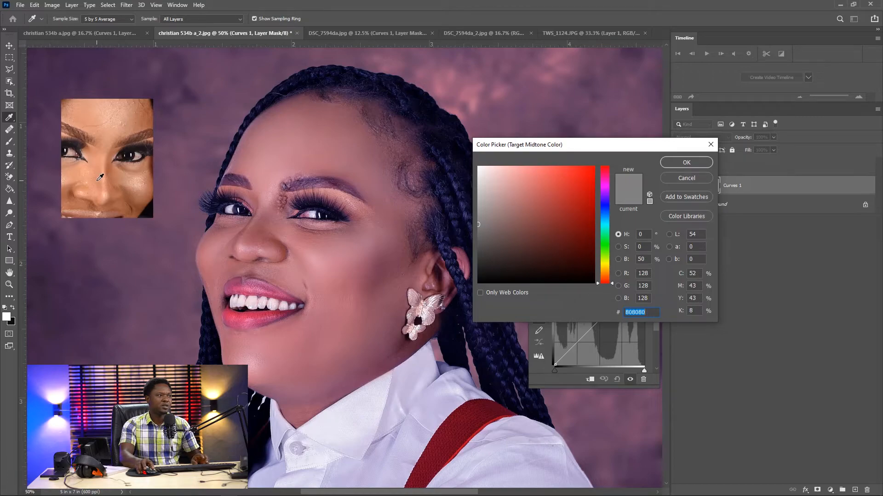
type("ffffff")
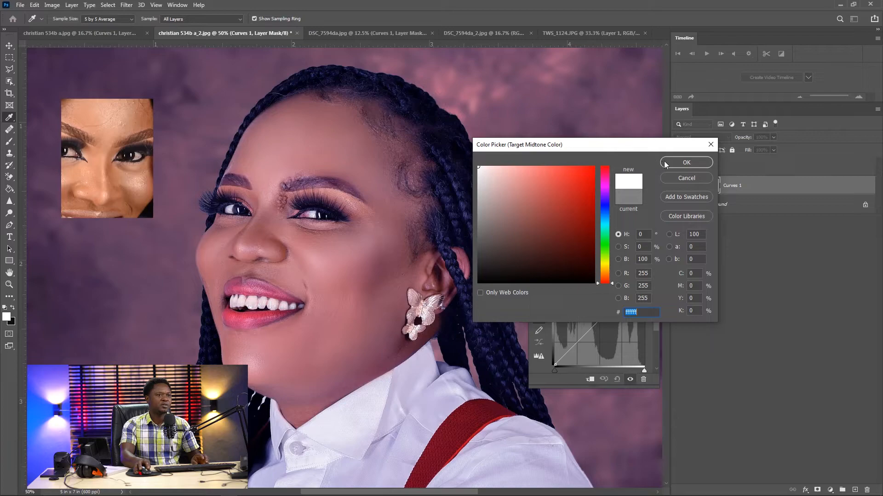
left_click_drag(630, 151, 636, 254)
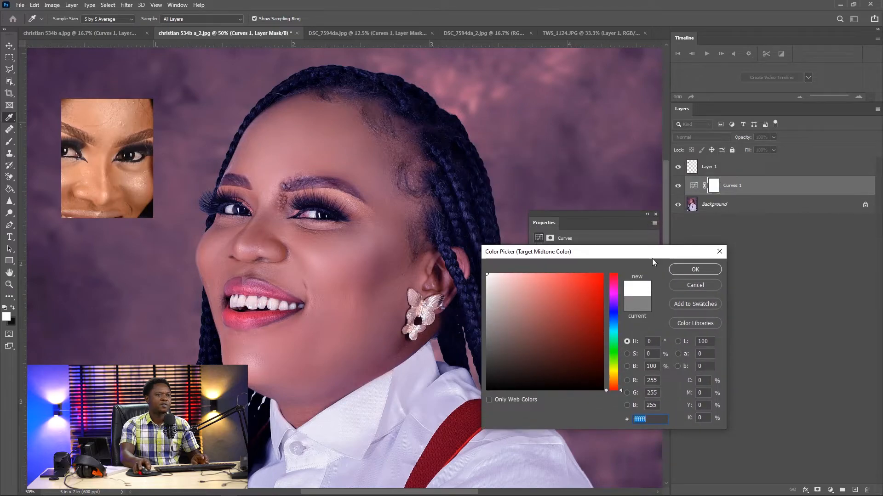
left_click(699, 285)
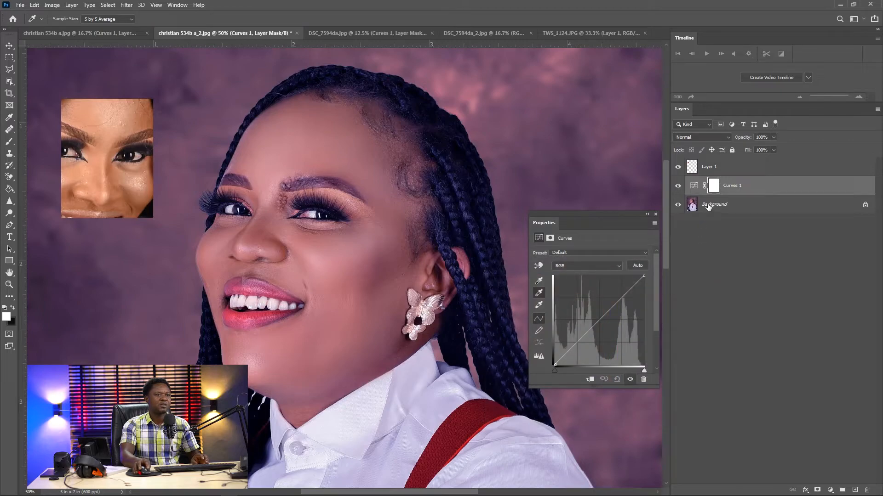
- Target the Curves 1 adjustment instead of its mask and sample skin tone b77b65 from the patch's cheek as the target midtone color
left_click(693, 186)
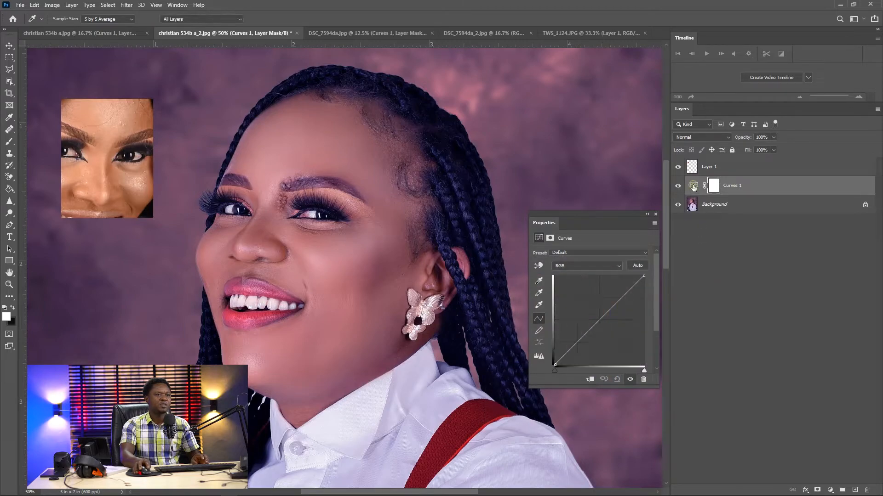
left_click_drag(601, 217, 592, 195)
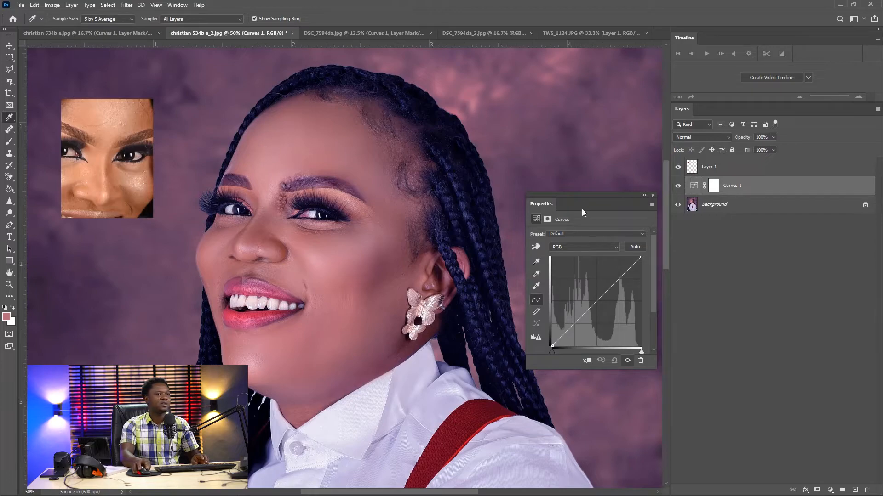
left_click_drag(594, 194, 600, 189)
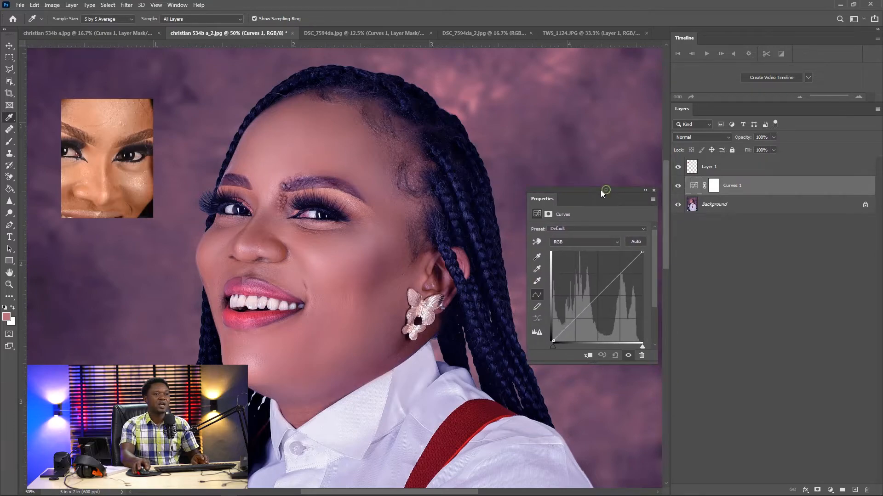
double_click(536, 269)
left_click_drag(597, 251, 664, 236)
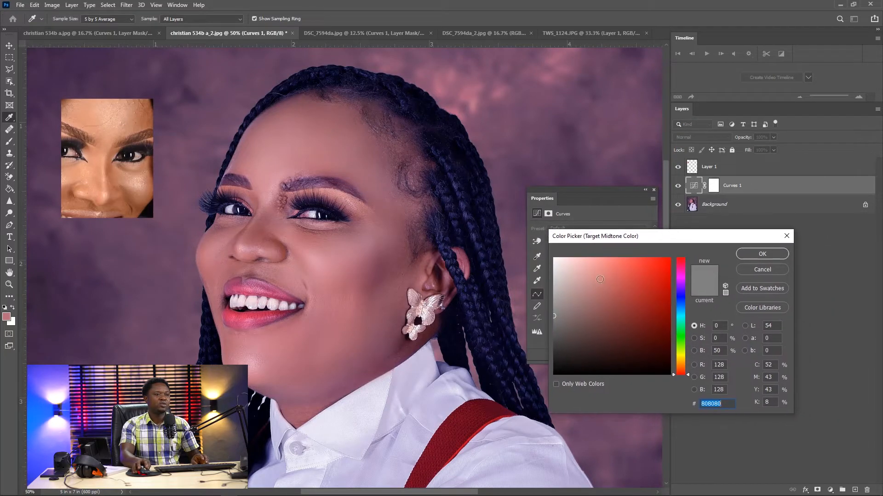
left_click(99, 171)
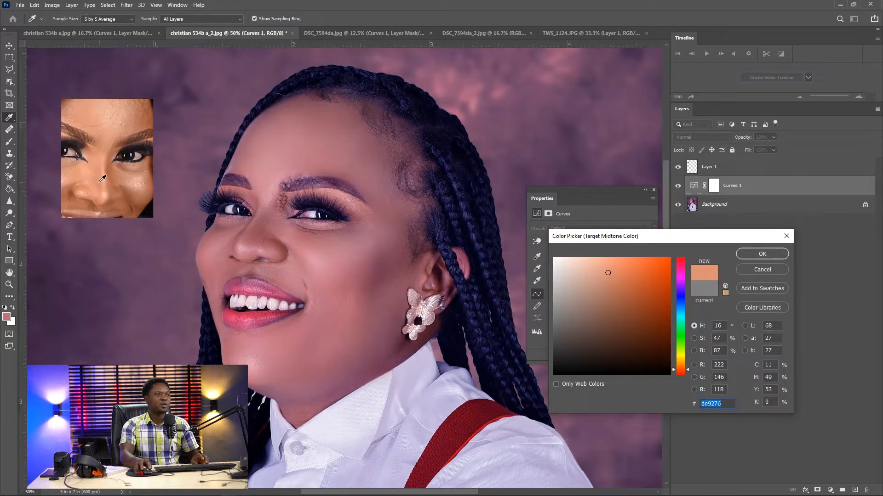
left_click(98, 183)
left_click(100, 185)
left_click(137, 190)
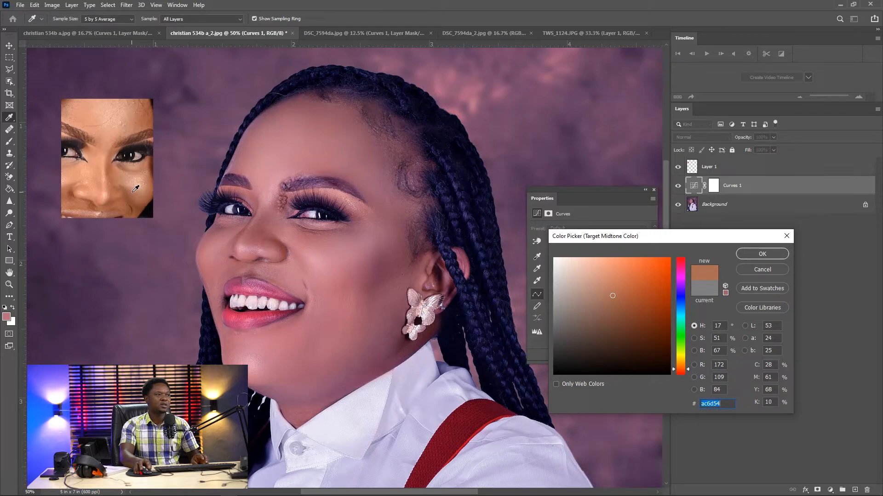
left_click(136, 189)
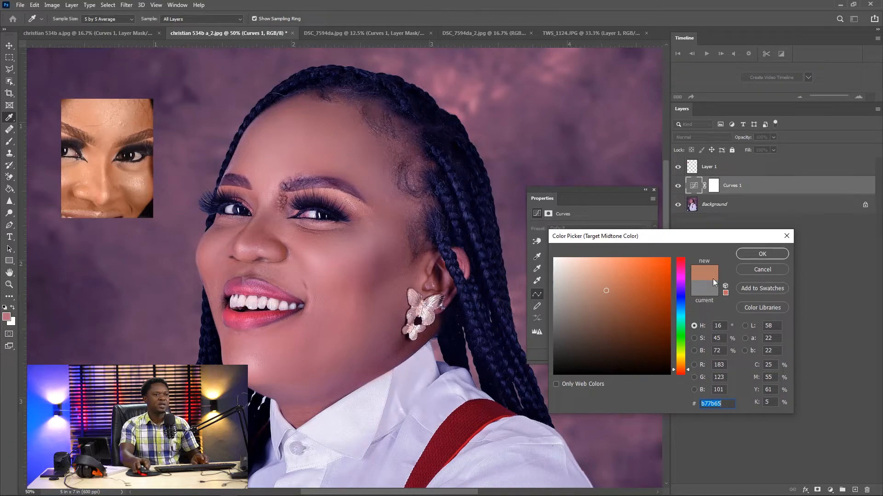
- Accept the new target midtone color without saving it as a default, and activate the Curves midtone eyedropper
left_click_drag(653, 241, 643, 240)
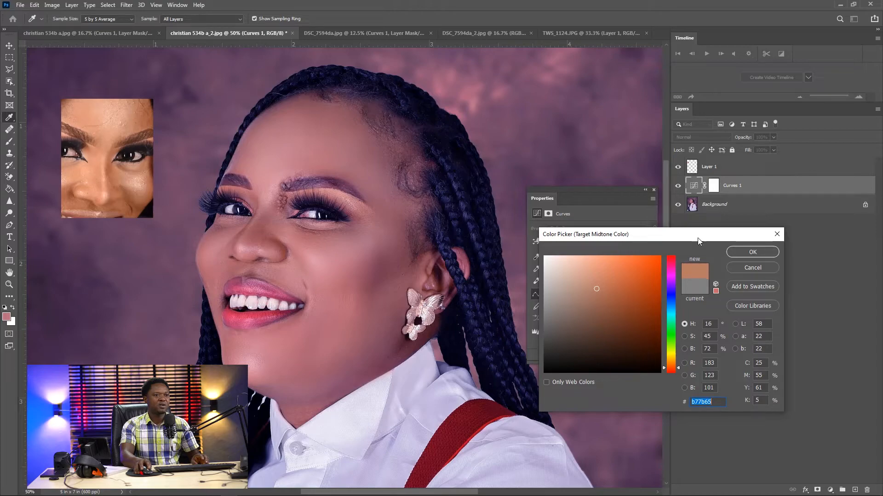
left_click_drag(694, 236, 702, 235)
left_click(757, 250)
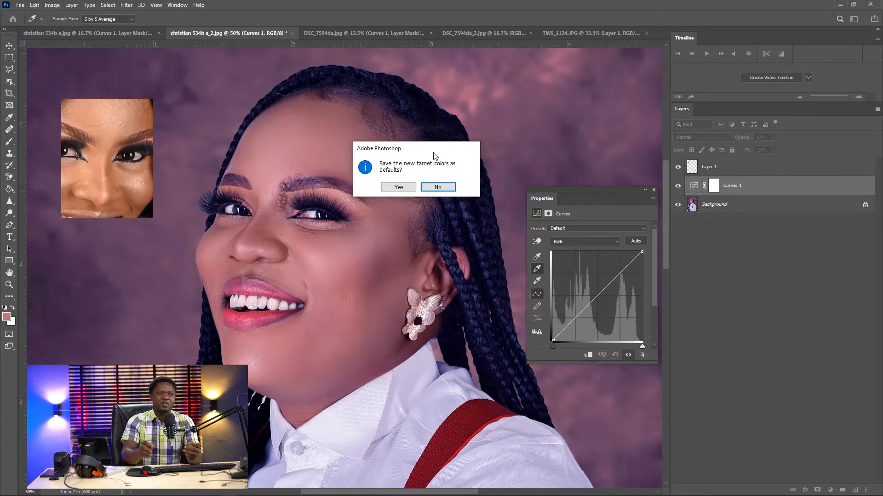
left_click(444, 188)
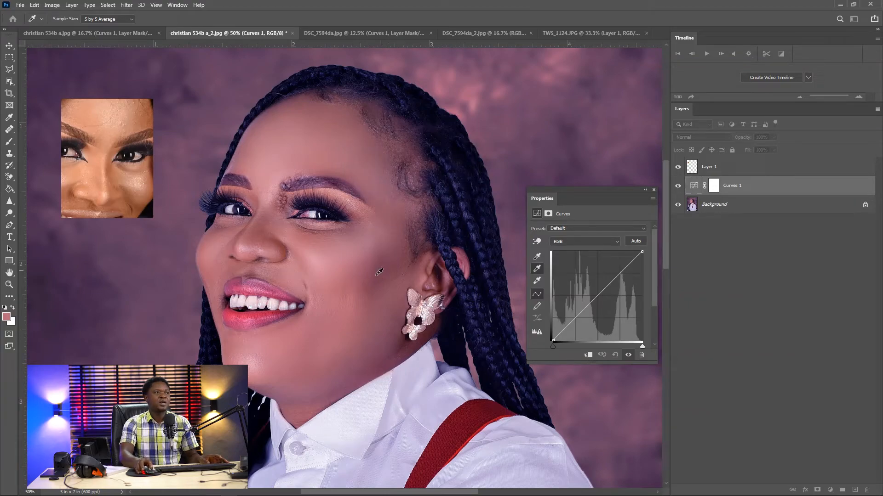
left_click(537, 269)
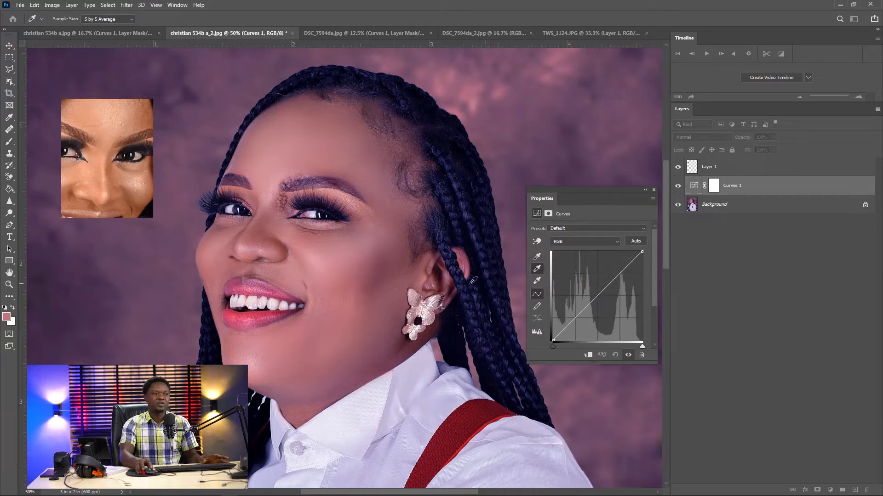
- Remap the portrait's cheek skin to the target midtone color with the Curves midtone eyedropper, and inspect the face and whole image
left_click(349, 283)
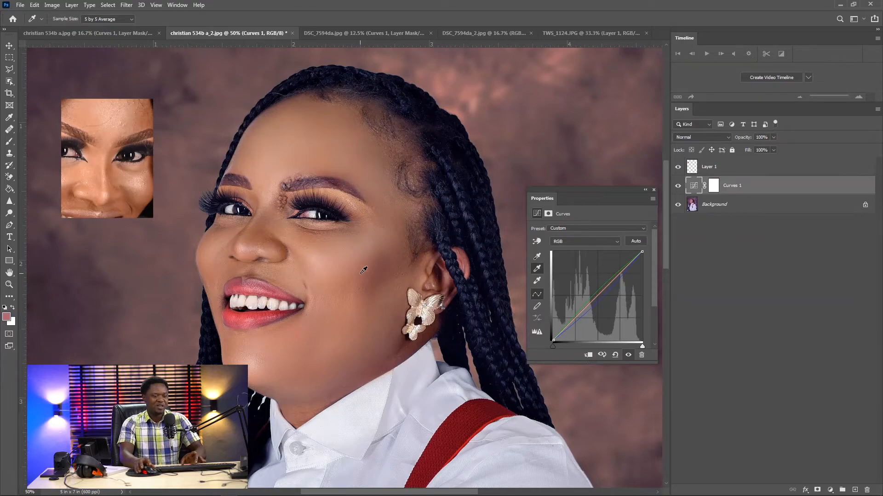
key("ctrl+minus")
key("ctrl+minus")
key("ctrl+minus")
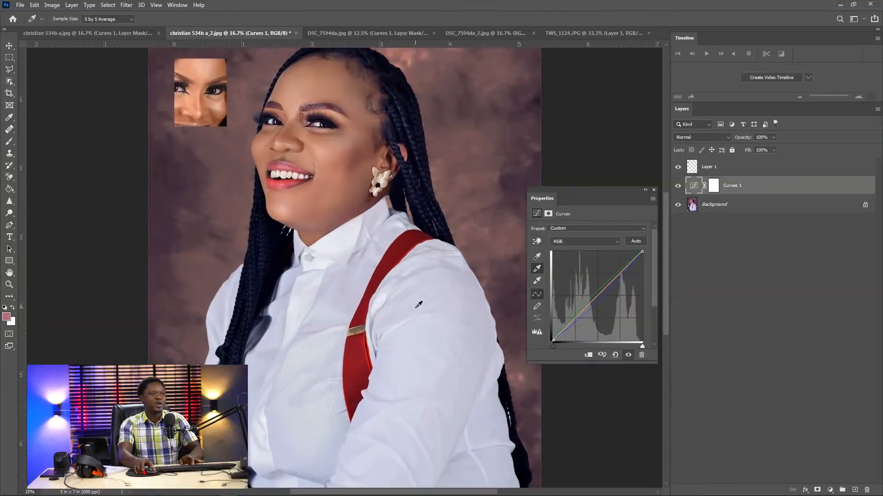
scroll(394, 308, "up", 2)
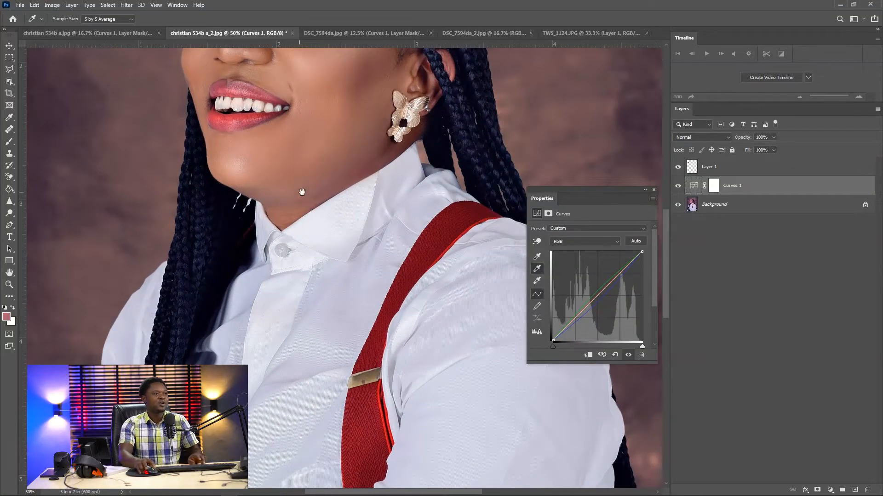
left_click_drag(302, 192, 359, 402)
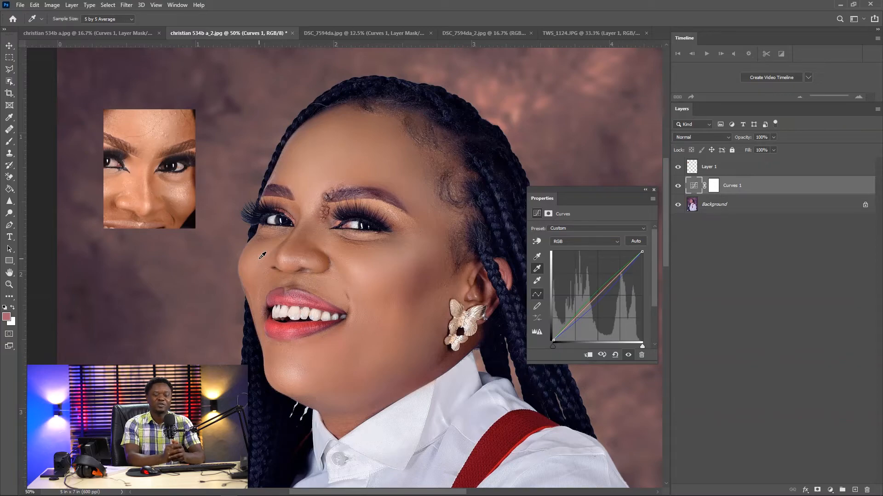
key("ctrl+minus")
key("ctrl+minus")
key("ctrl+minus")
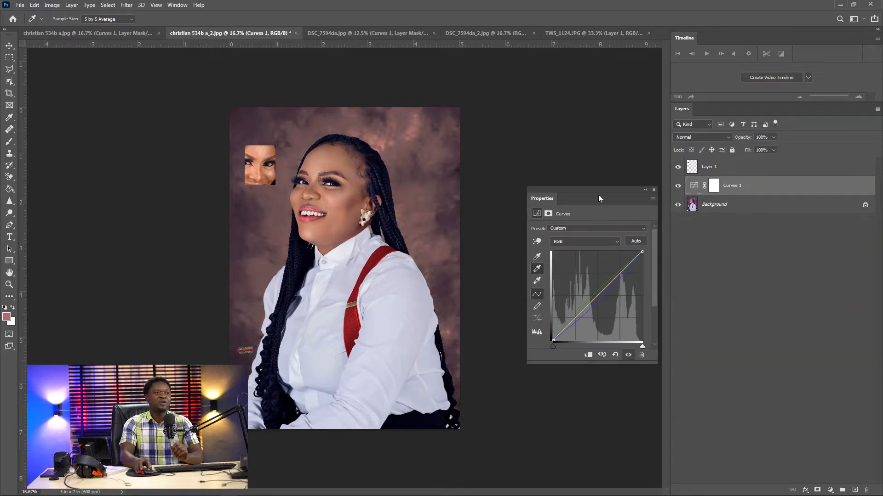
- Copy the face patch layer from TWS_1124.JPG into the DSC_7594da_2.jpg document with the Move tool
left_click(332, 33)
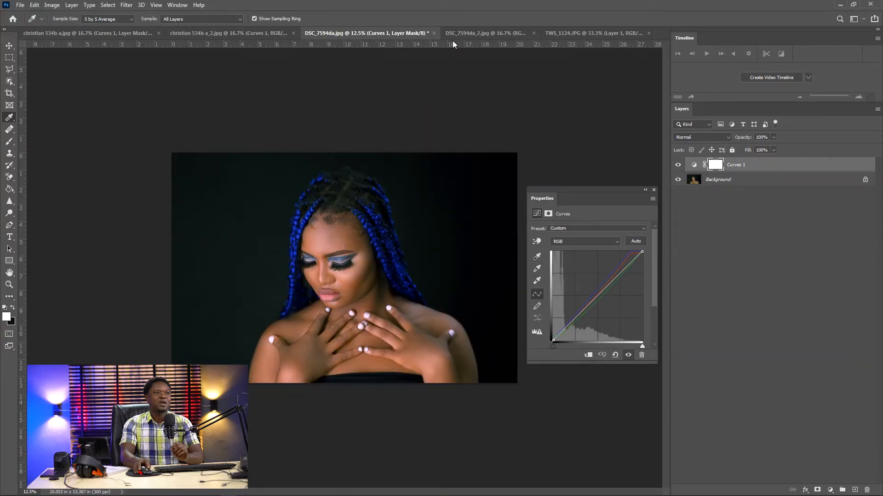
left_click(466, 34)
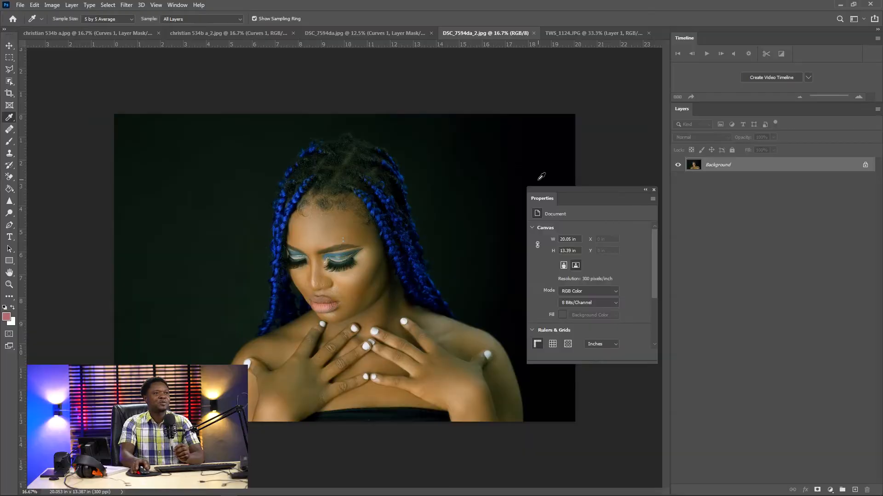
left_click(557, 33)
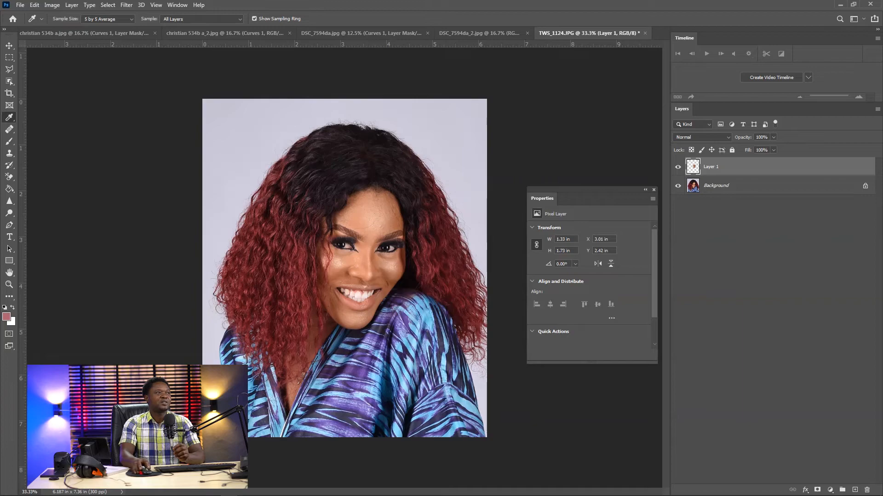
left_click(9, 46)
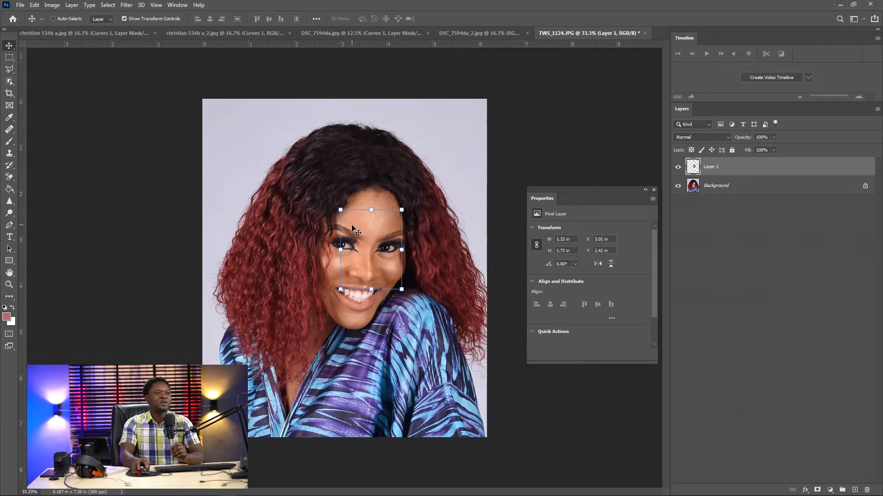
left_click_drag(399, 198, 228, 223)
- Position the face patch close beside the blue-braided woman's face, at about X 5.65 in and Y 5.83 in
key("ctrl+plus")
key("ctrl+plus")
key("ctrl+plus")
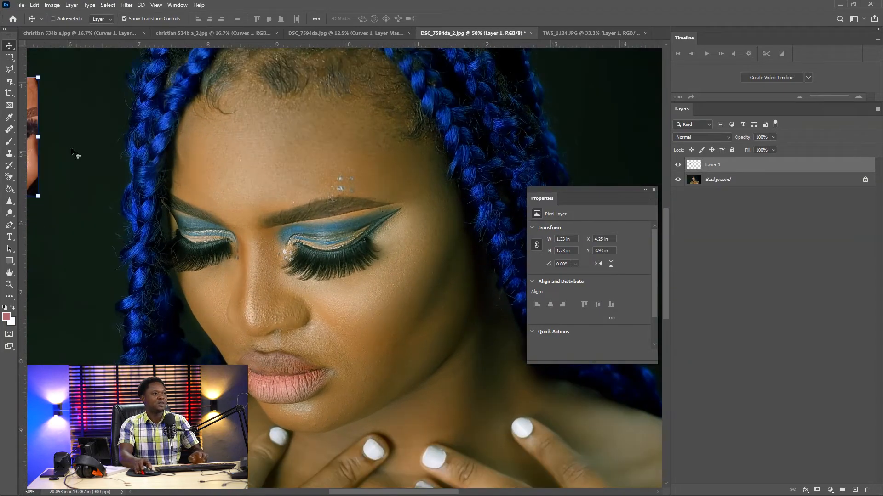
left_click_drag(39, 138, 128, 249)
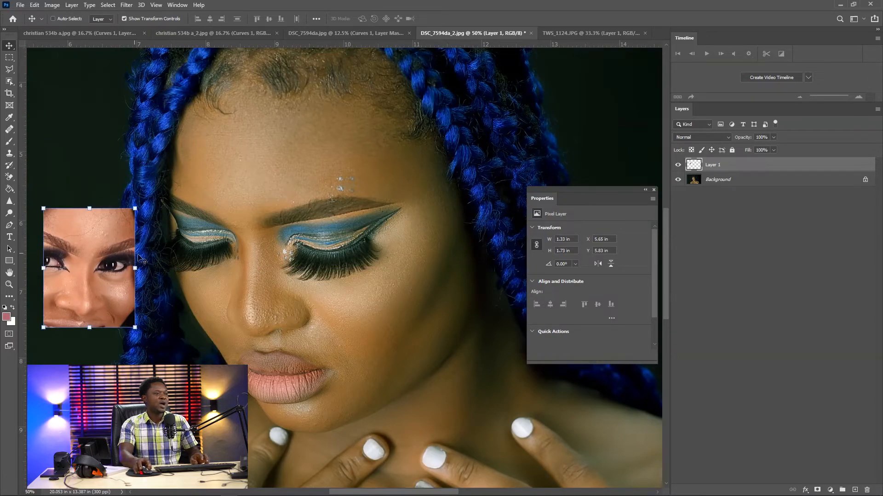